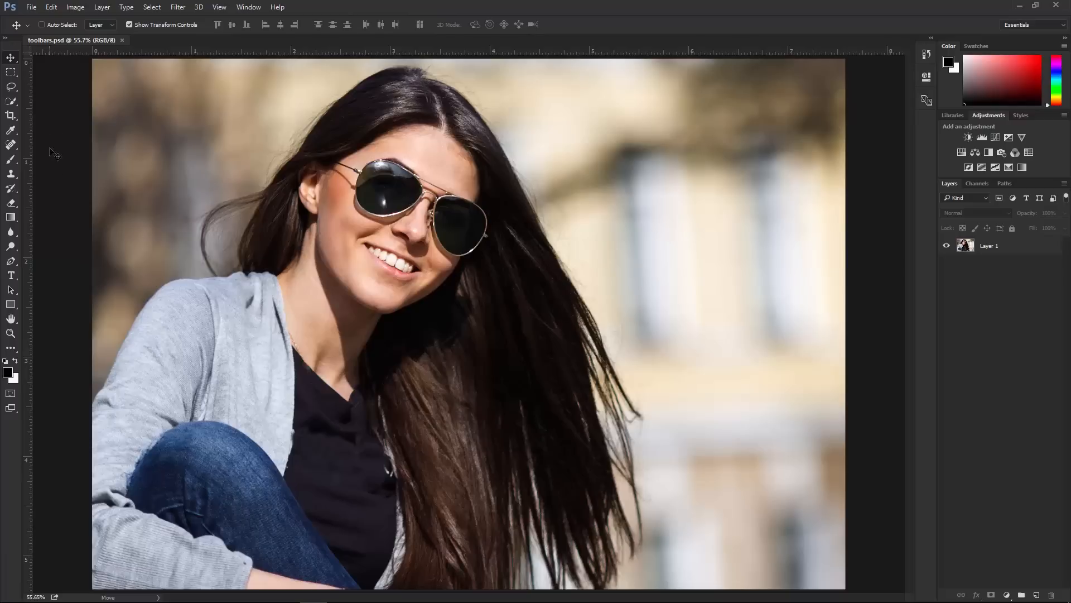
Step: Bring up the Customize Toolbar dialog from the toolbar's three-dot button and reposition it
left_click(51, 6)
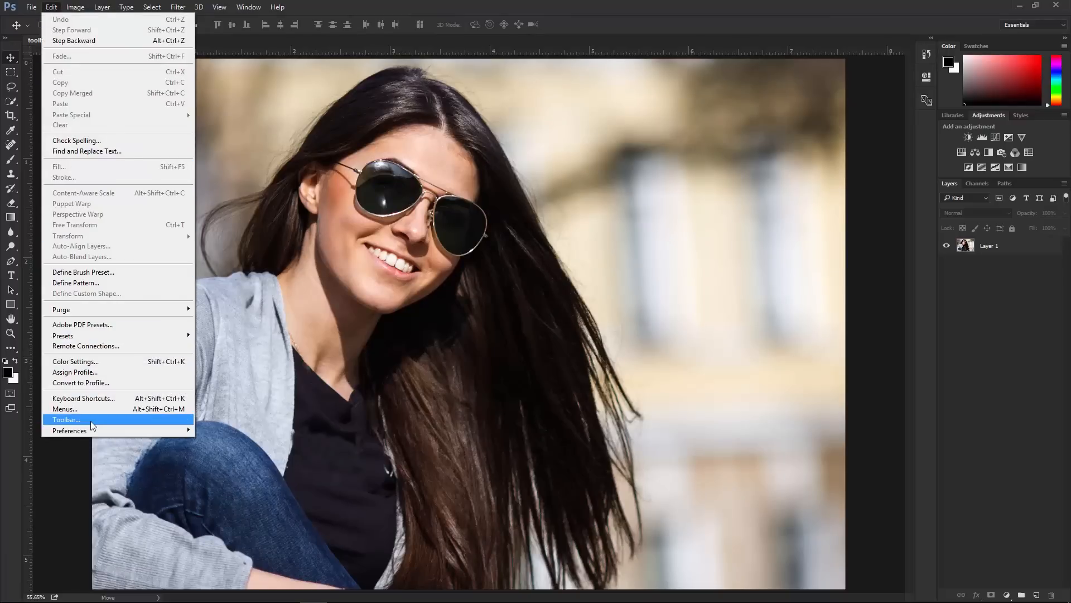
left_click(10, 349)
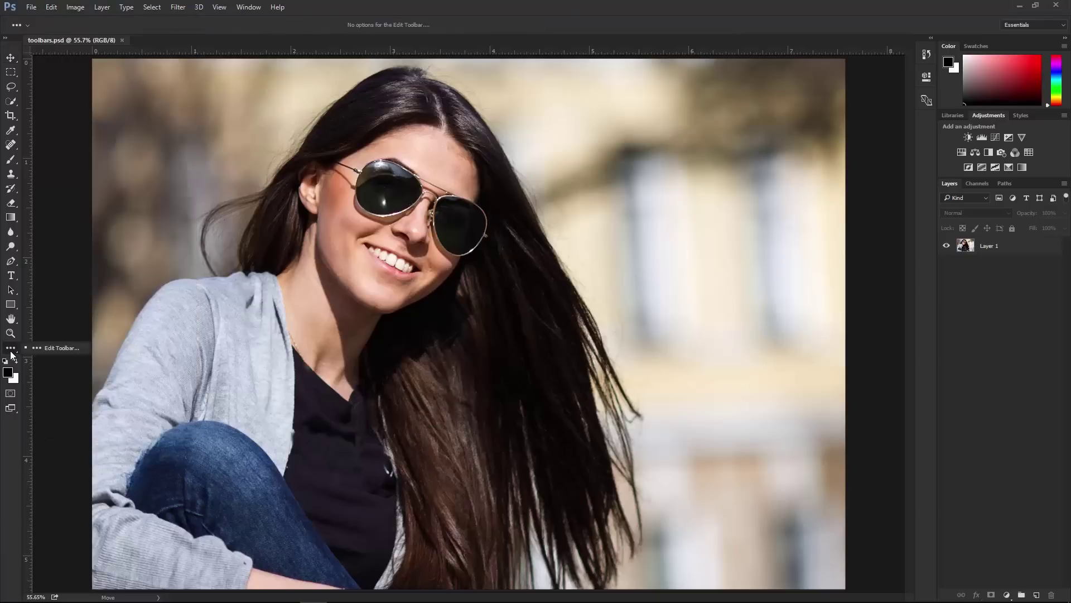
left_click(54, 349)
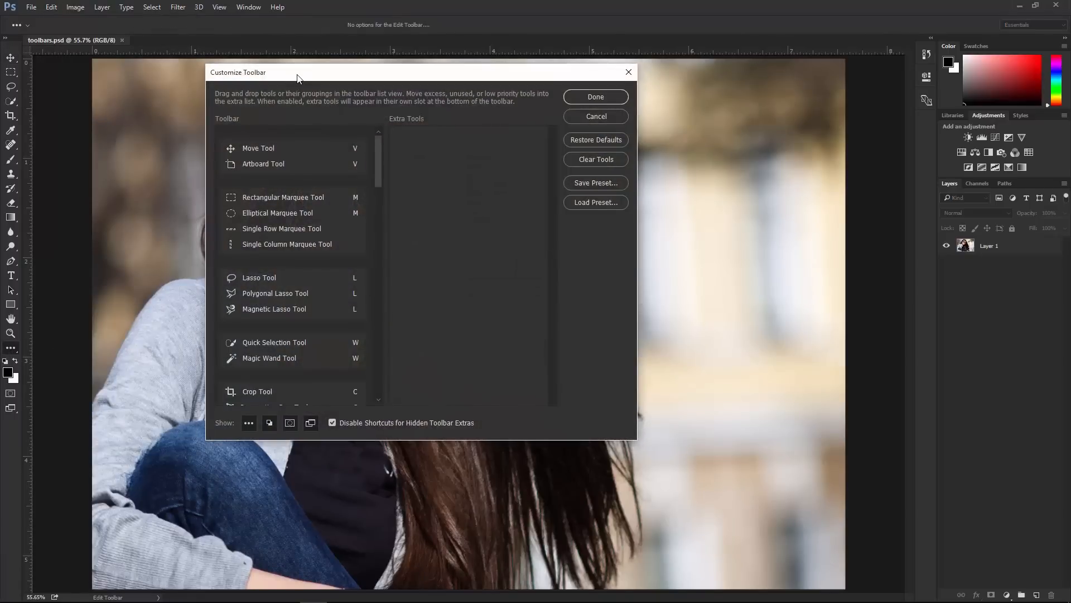
left_click_drag(300, 80, 302, 82)
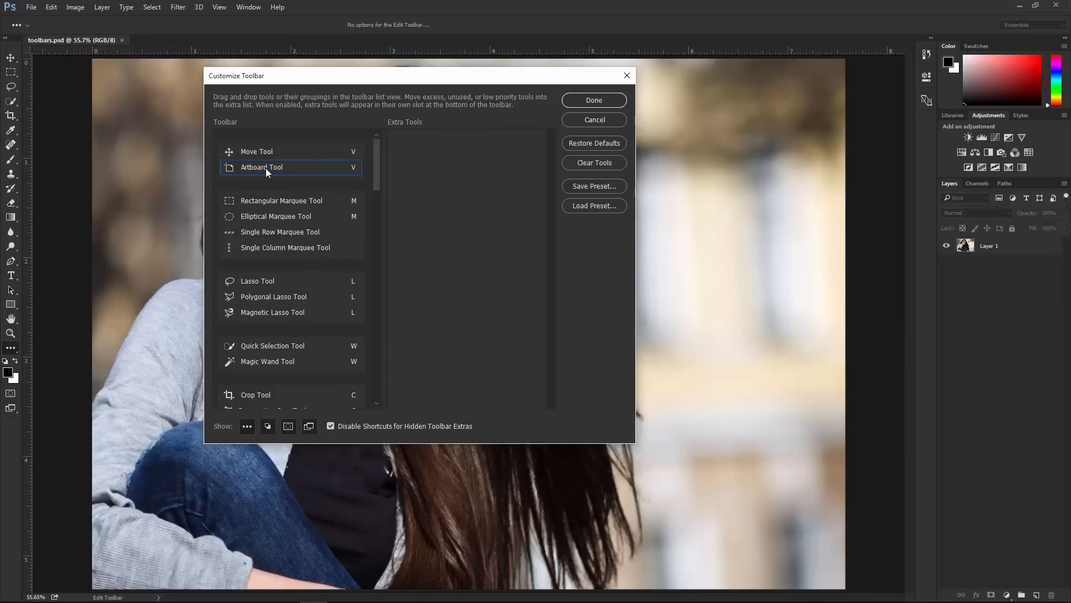
Step: Move the Artboard Tool (after one undo) and the Magic Wand Tool into Extra Tools
left_click_drag(243, 166, 423, 169)
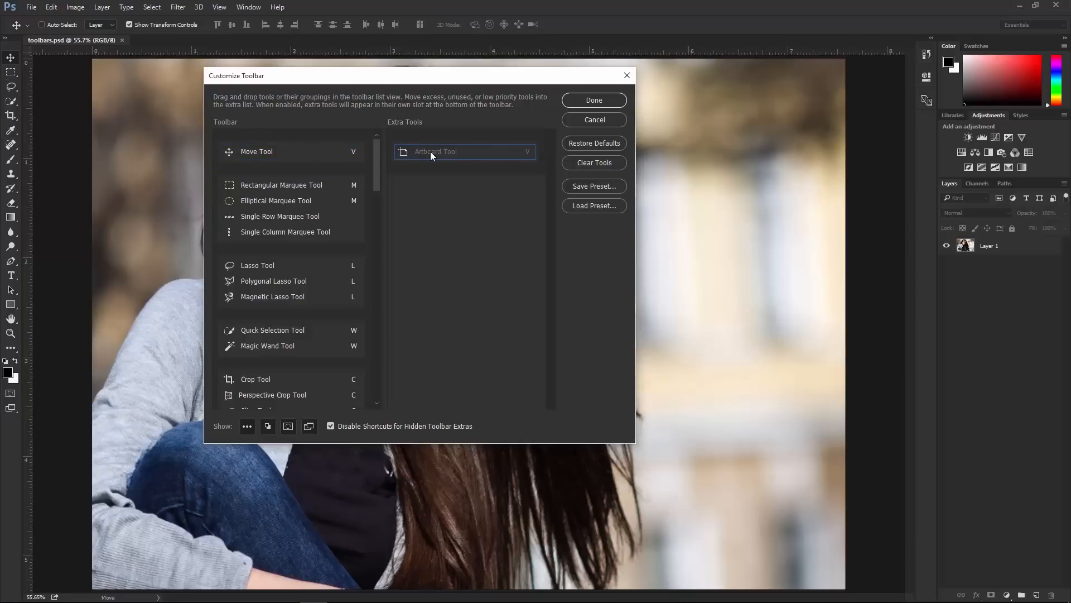
left_click_drag(431, 151, 259, 155)
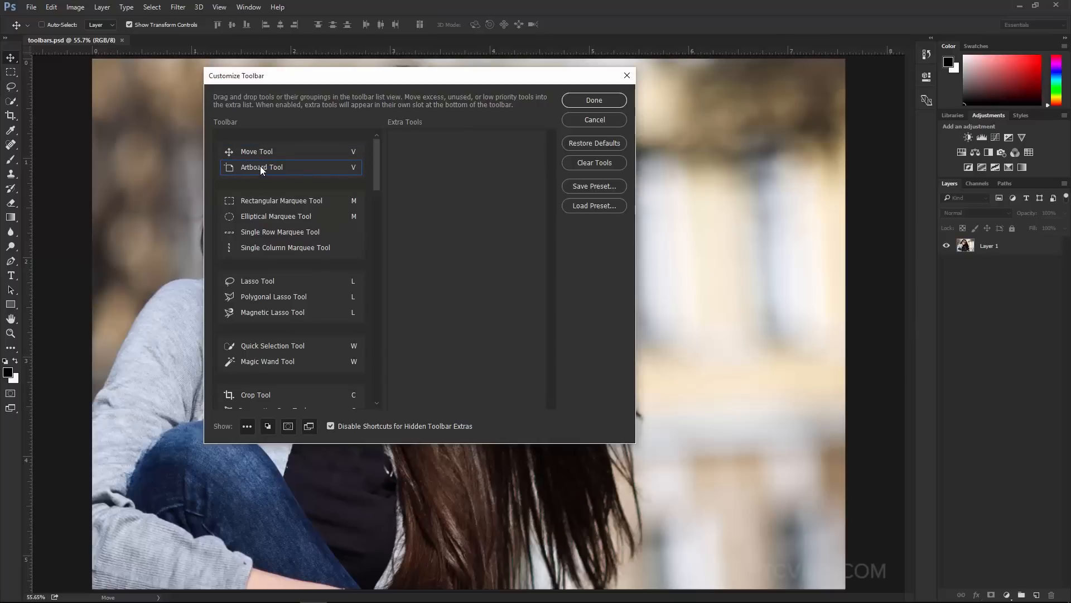
left_click_drag(260, 166, 436, 159)
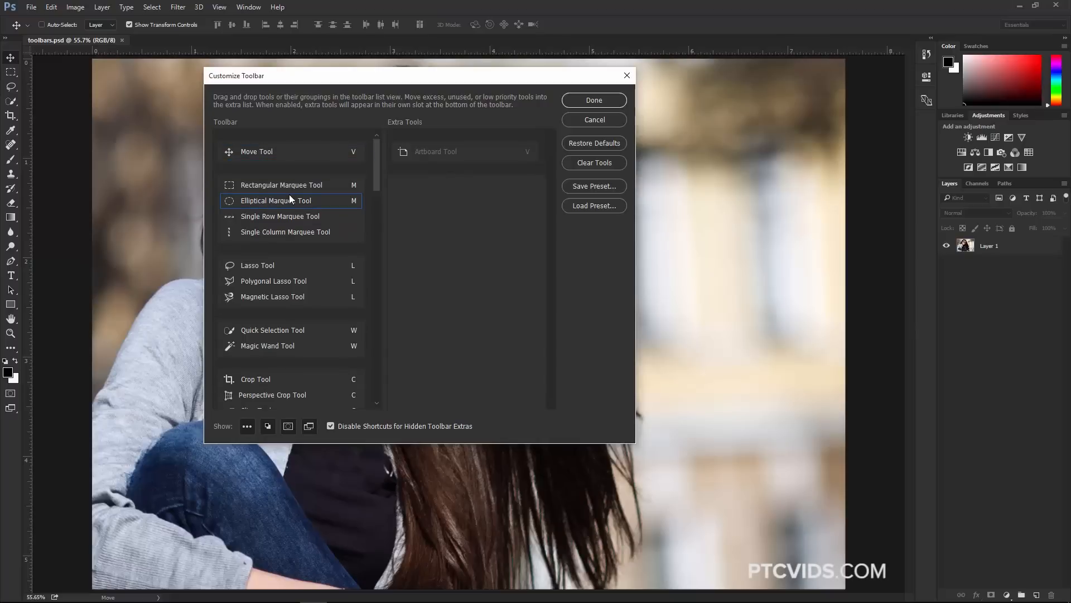
left_click_drag(272, 346, 443, 195)
scroll(281, 313, "down", 3)
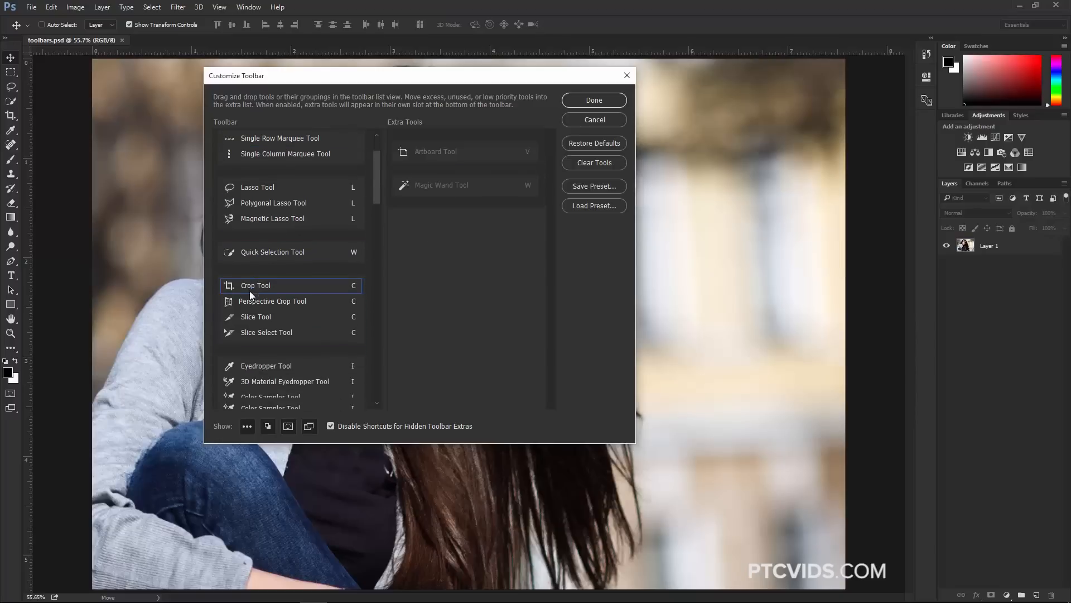
Step: Move the Slice, Slice Select, Ruler, Note and Count tools into Extra Tools
left_click_drag(255, 316, 456, 219)
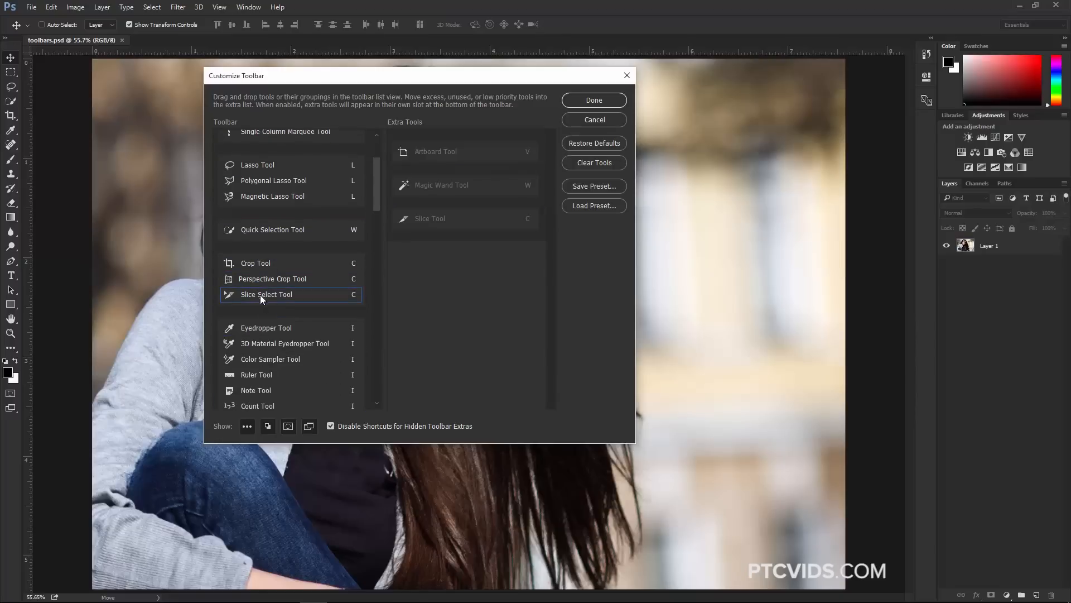
left_click_drag(261, 295, 464, 251)
scroll(291, 279, "down", 4)
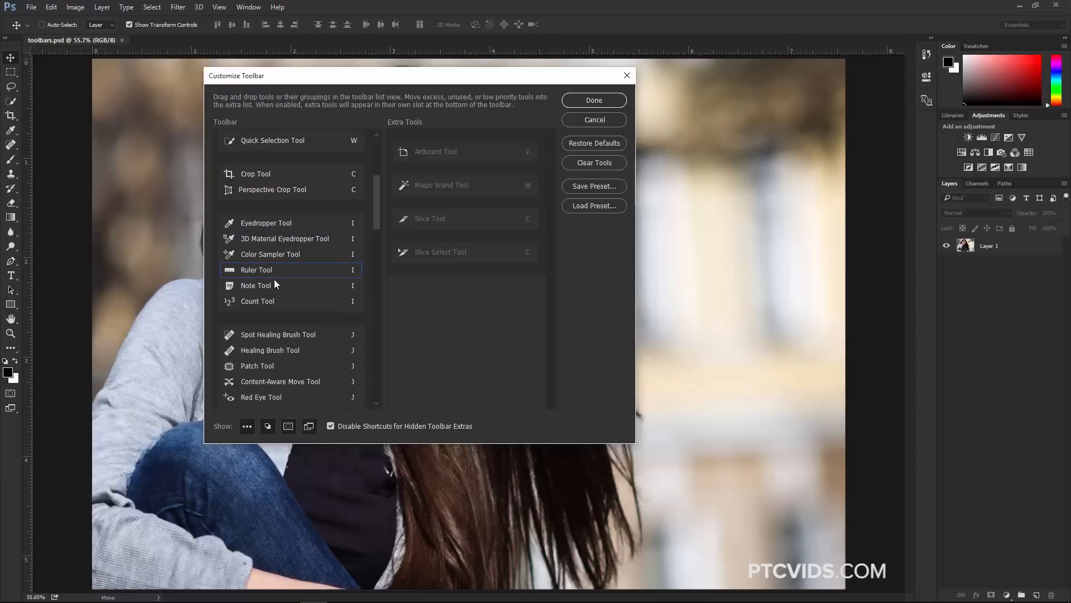
left_click_drag(278, 270, 461, 283)
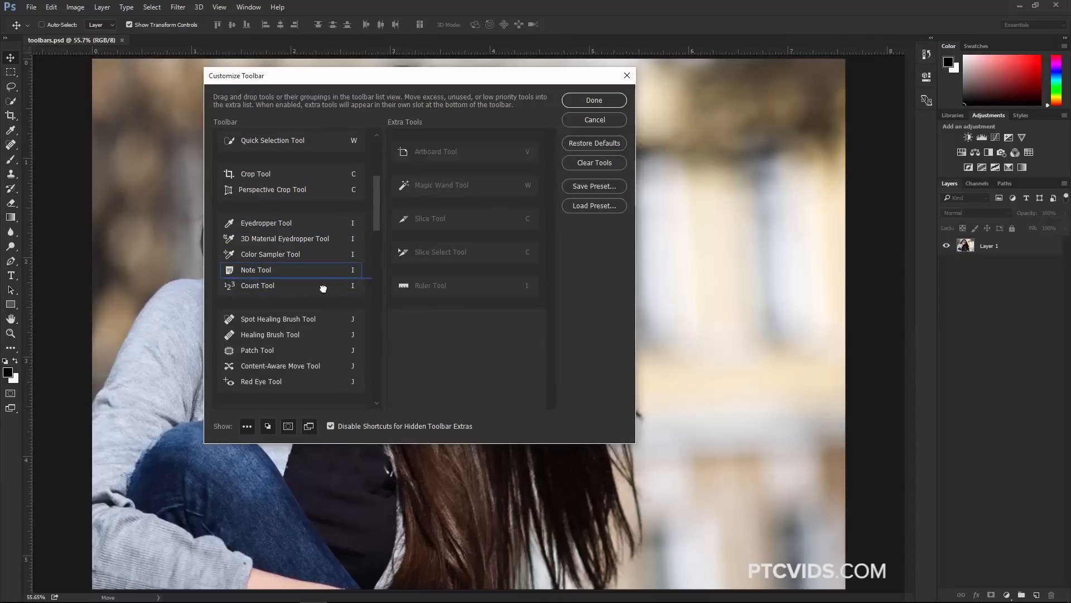
left_click_drag(323, 272, 439, 329)
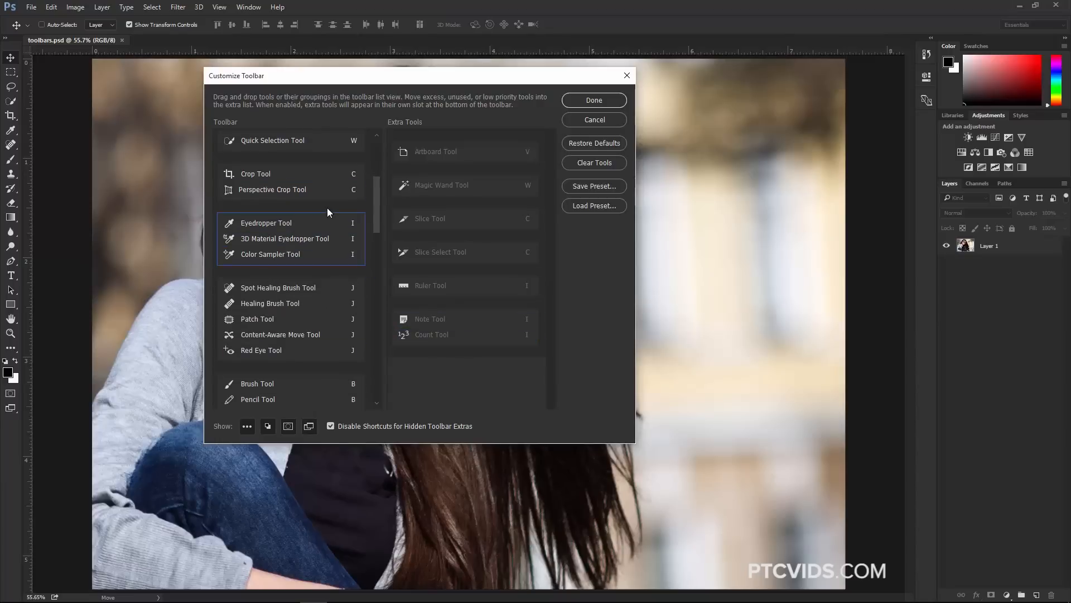
scroll(327, 211, "up", 5)
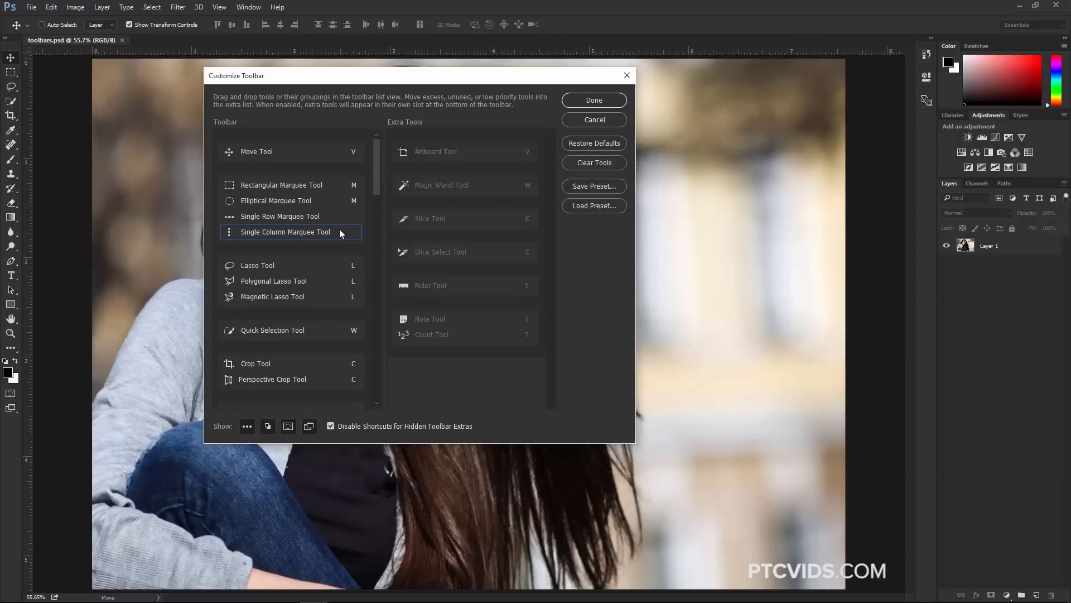
scroll(273, 177, "down", 5)
scroll(274, 176, "down", 3)
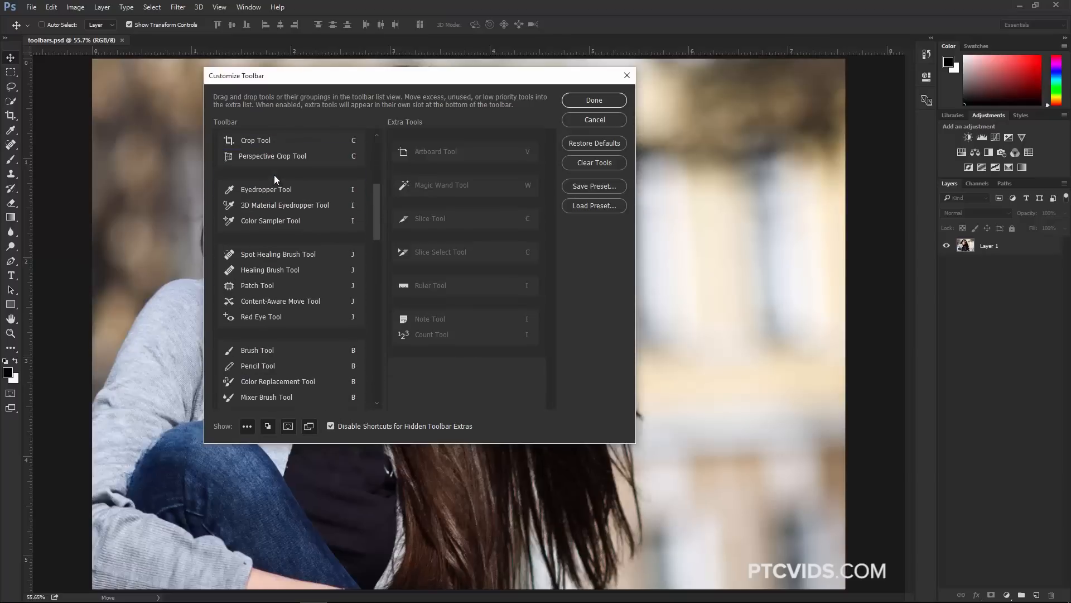
scroll(273, 201, "down", 2)
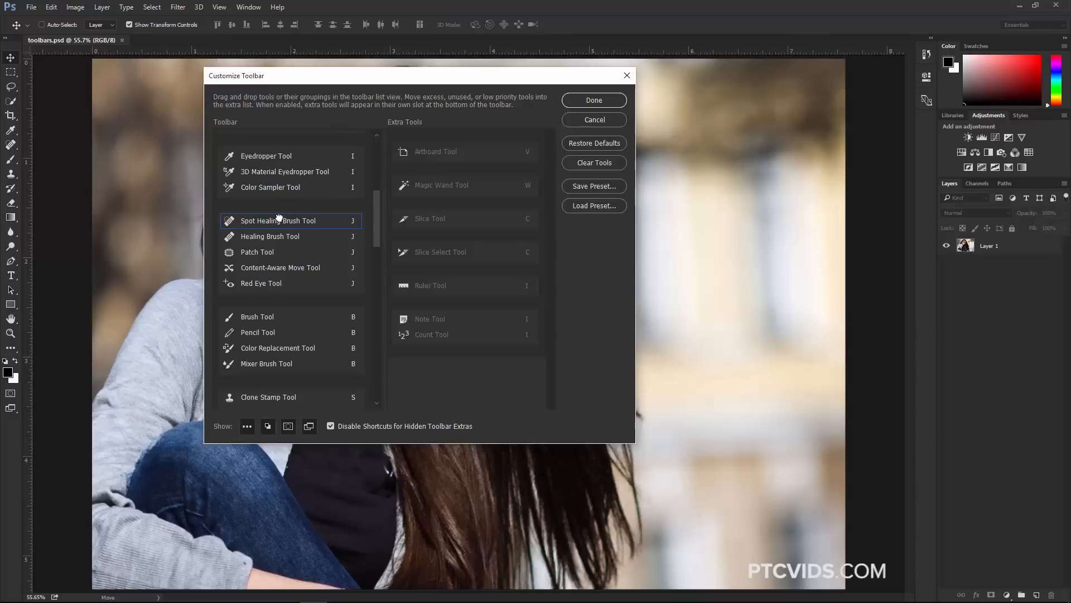
Step: Split Spot Healing Brush into its own toolbar group and add the Pencil Tool to it
left_click_drag(275, 222, 280, 212)
left_click_drag(280, 211, 284, 201)
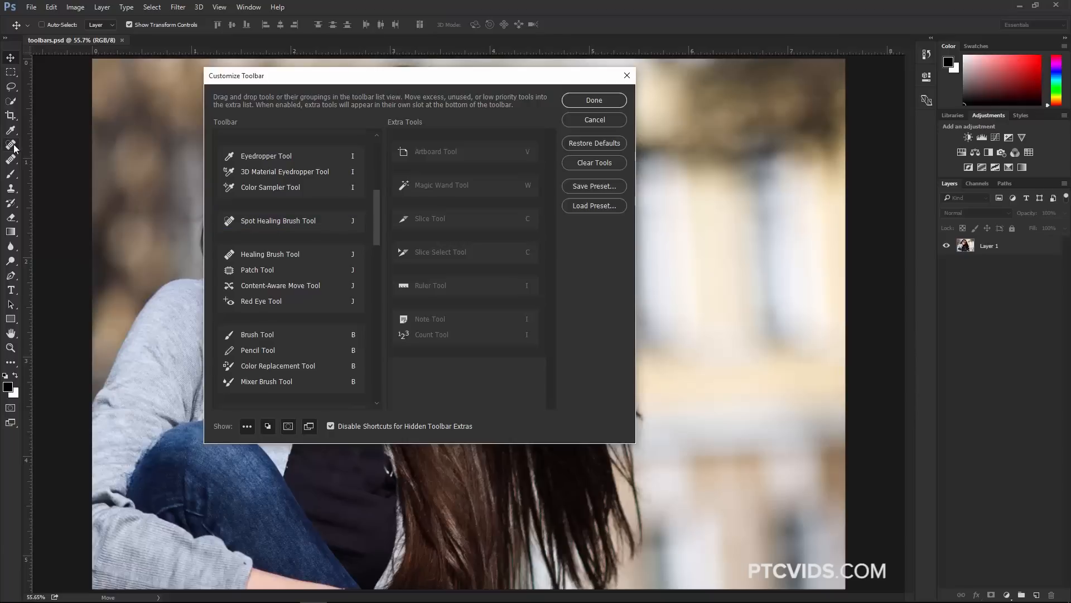
left_click_drag(273, 353, 273, 225)
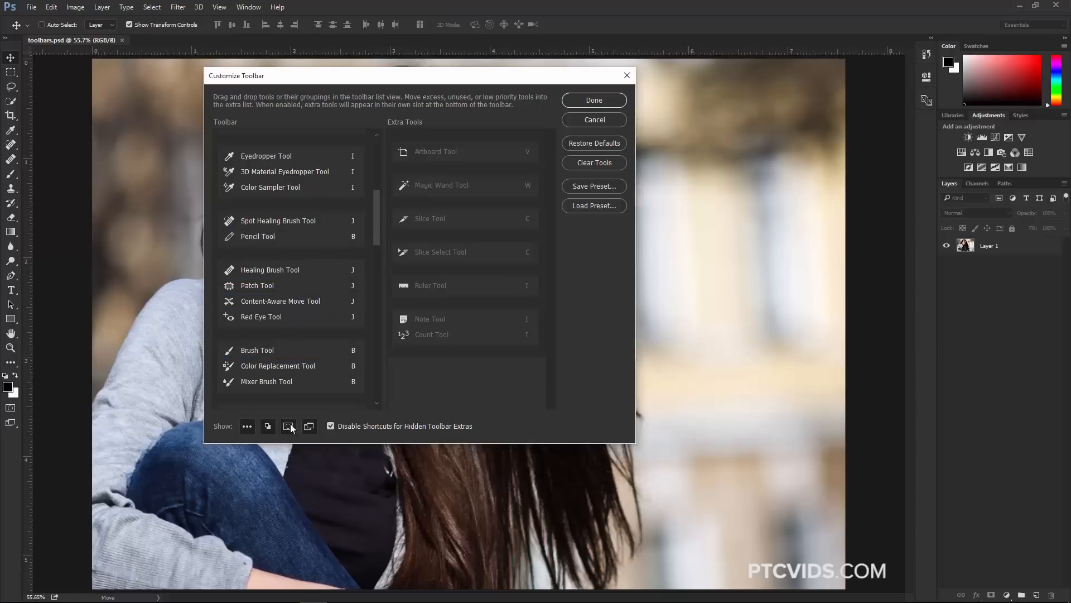
Step: Toggle the extras, colour, quick mask and screen mode buttons off and on, then apply with Done
left_click(247, 428)
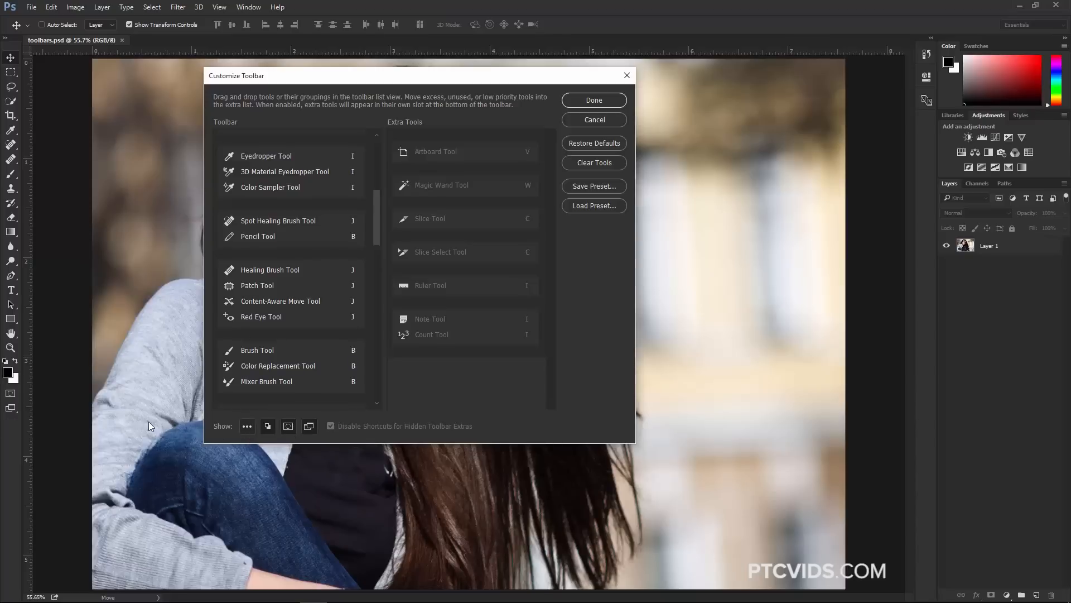
left_click(267, 427)
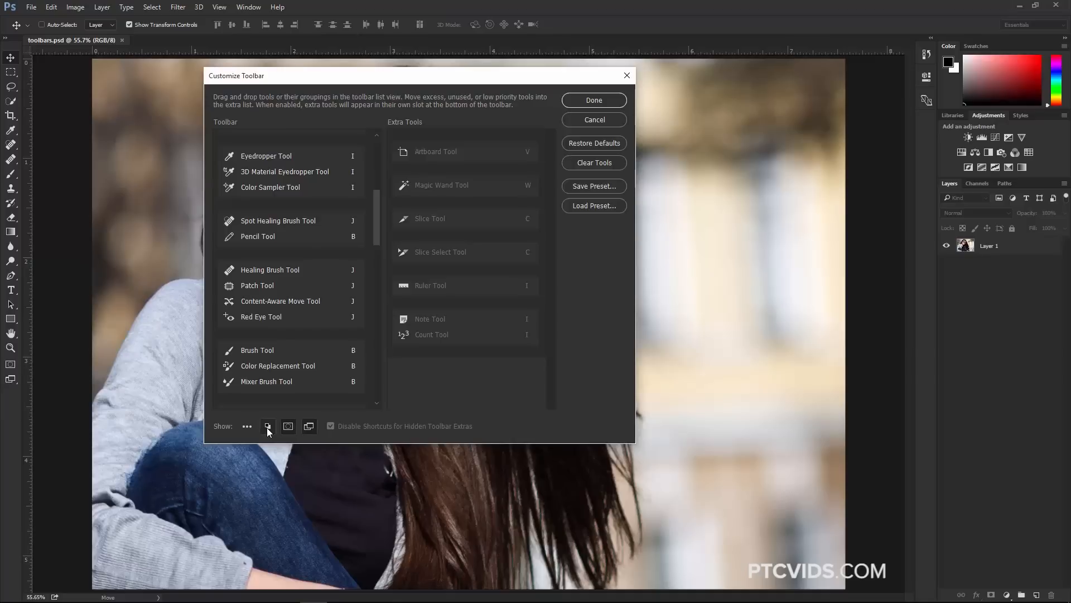
left_click(267, 428)
left_click(289, 429)
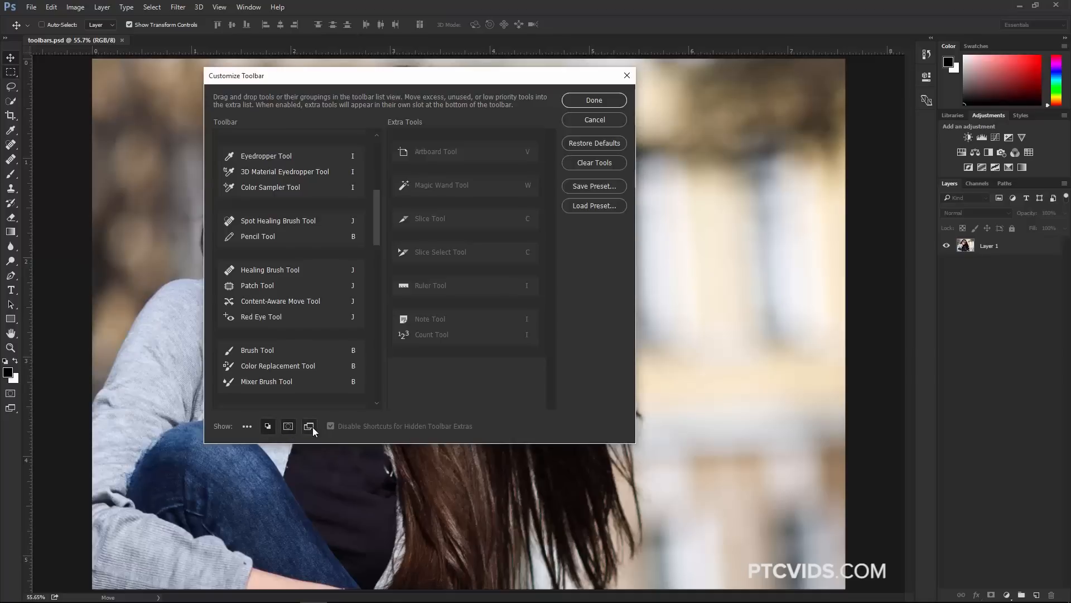
left_click(313, 427)
left_click(246, 428)
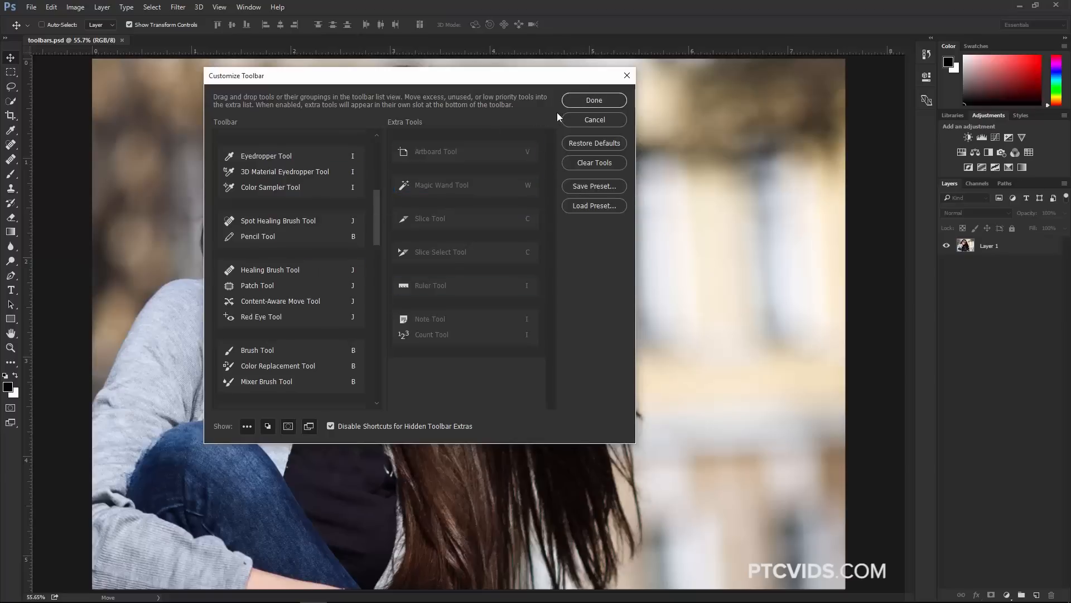
left_click(590, 100)
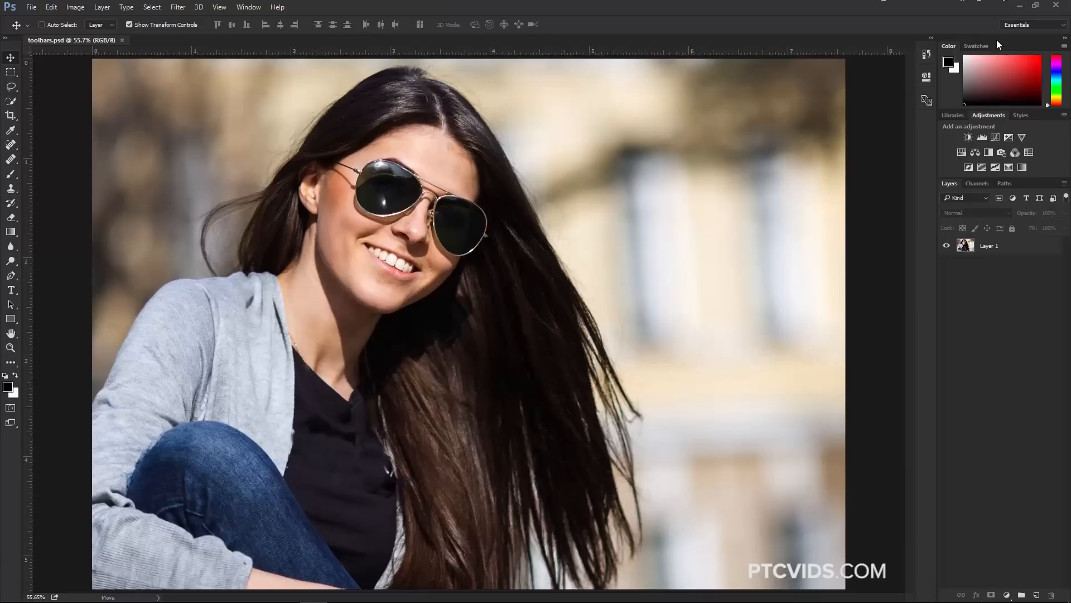
Step: Switch to the Photography workspace and close the Libraries panel
left_click(1018, 25)
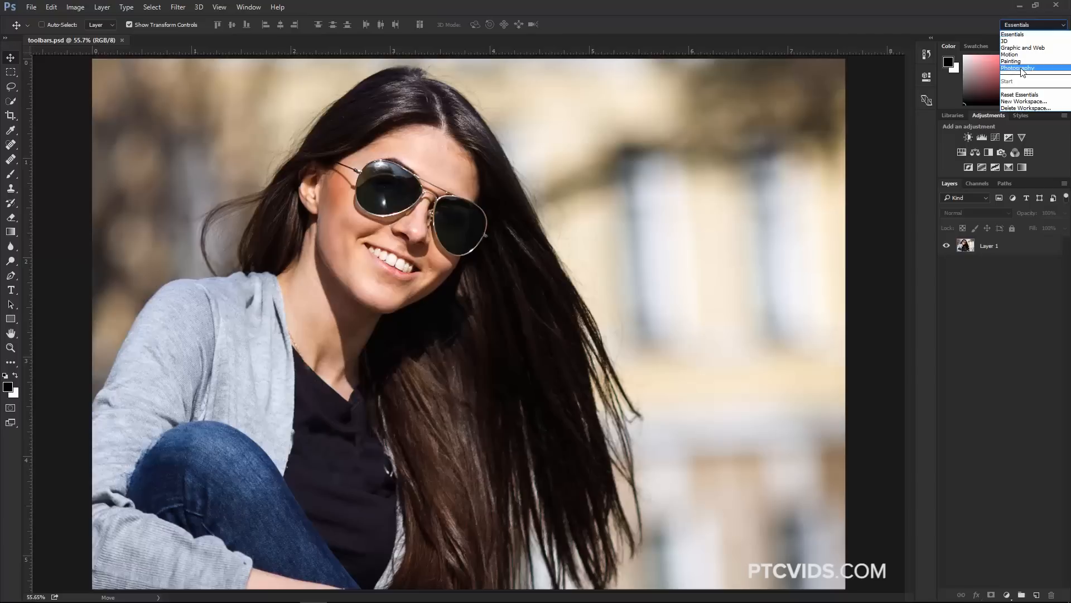
left_click(1023, 69)
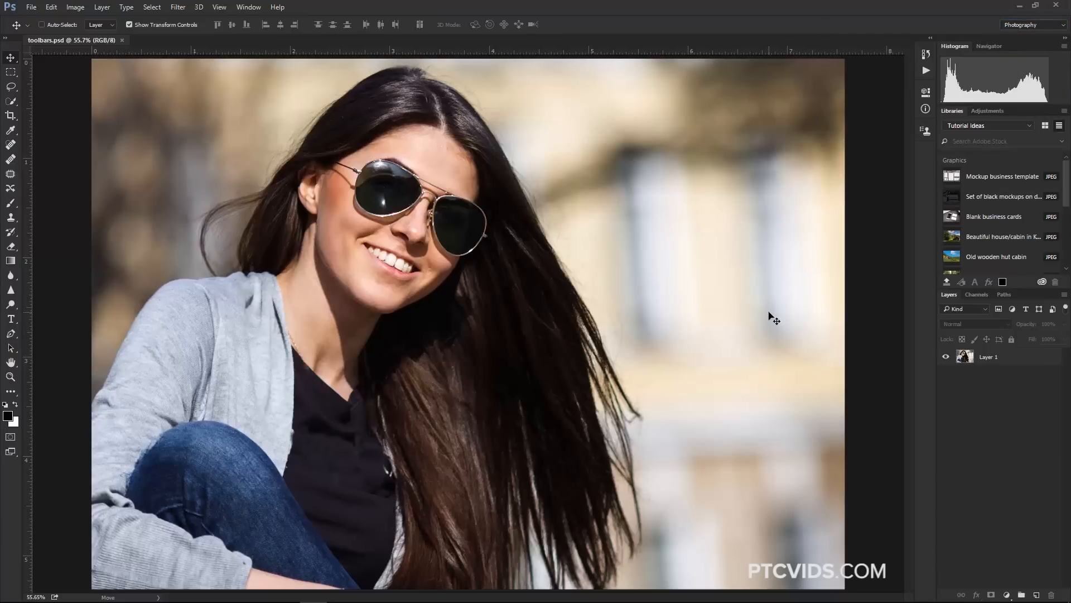
right_click(951, 111)
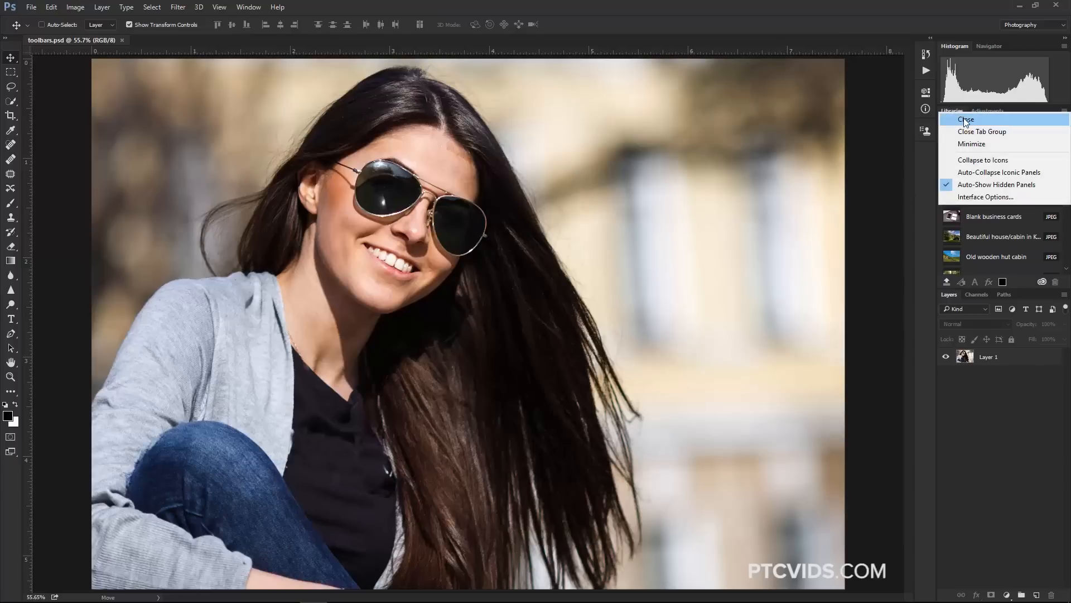
left_click(965, 119)
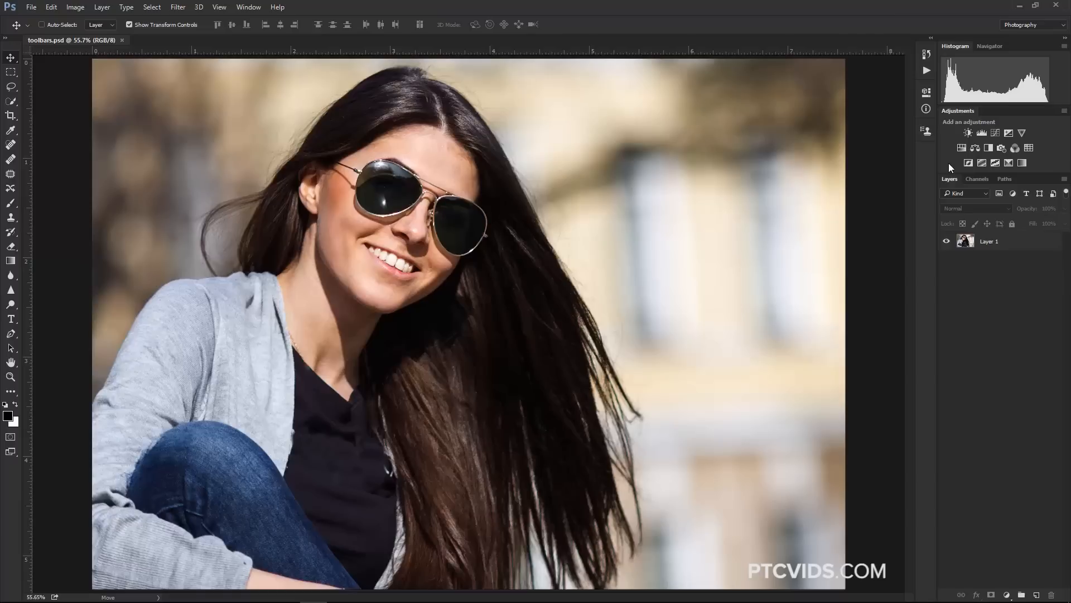
Step: Add a Brightness/Contrast adjustment layer above Layer 1 and dock Properties, collapsing Info
left_click(990, 244)
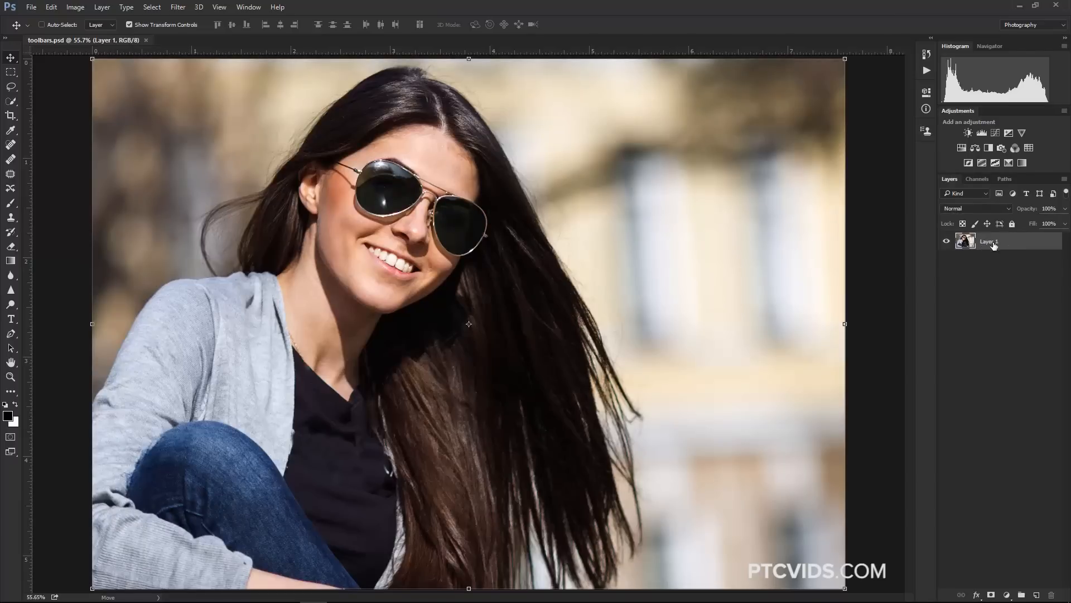
left_click(965, 134)
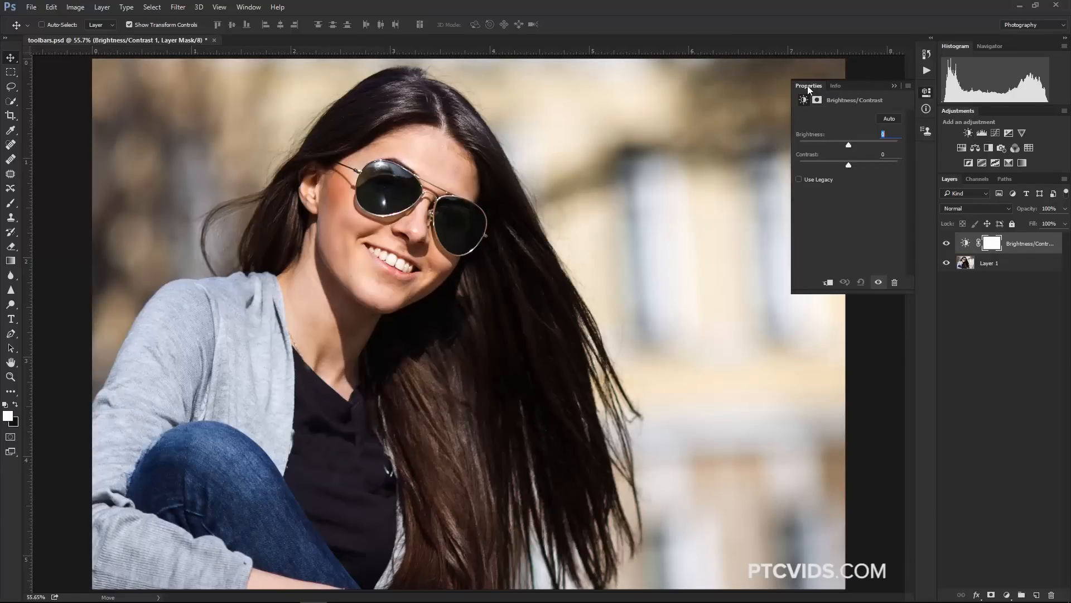
left_click_drag(807, 85, 960, 173)
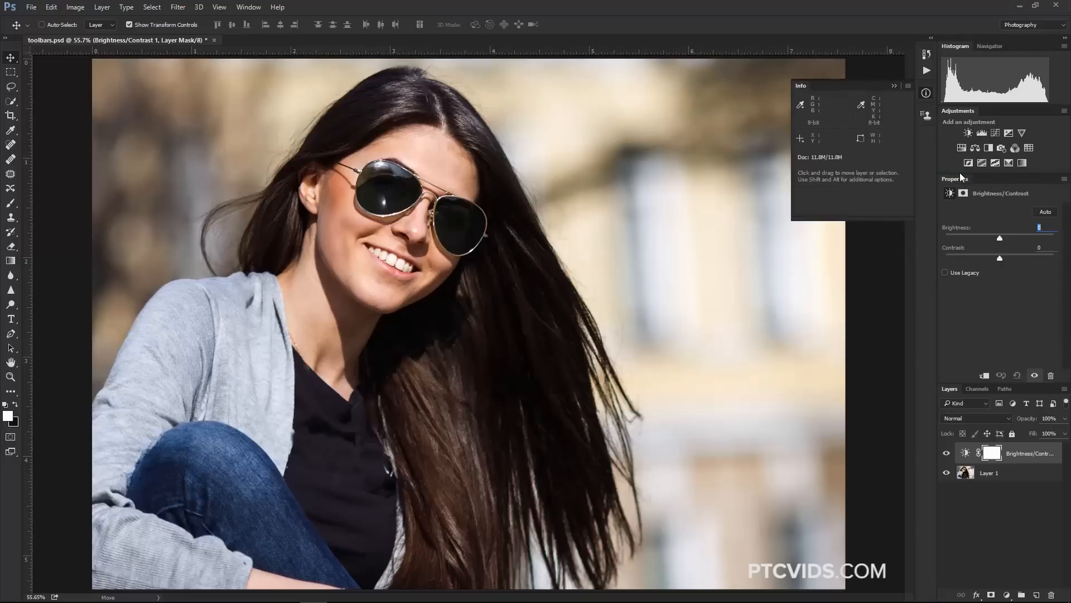
left_click(894, 87)
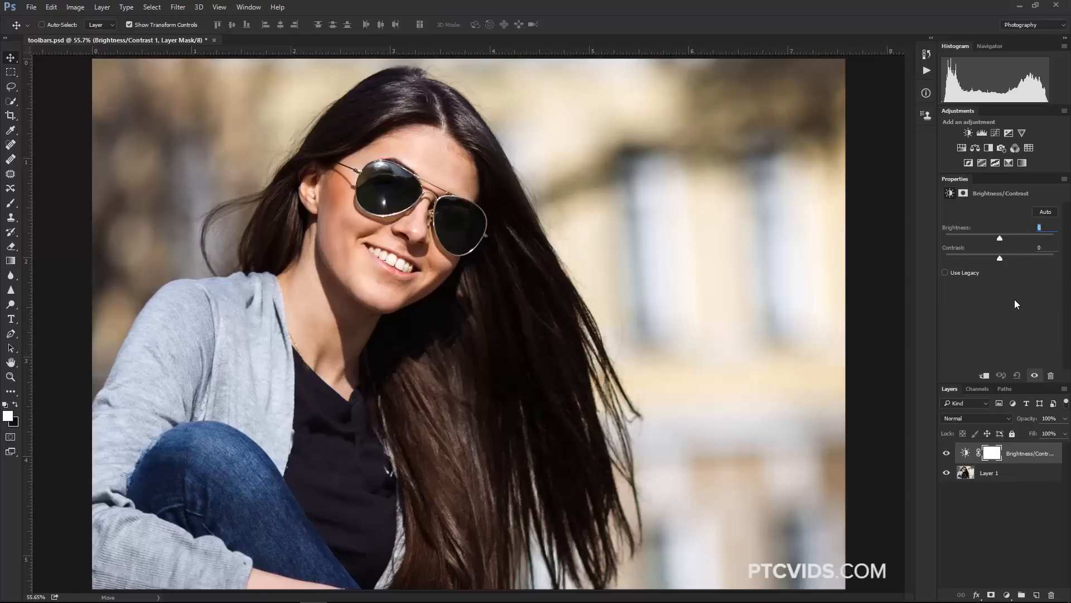
Step: Reopen Customize Toolbar via Edit, restore defaults, then clear every tool from the toolbar
left_click(53, 8)
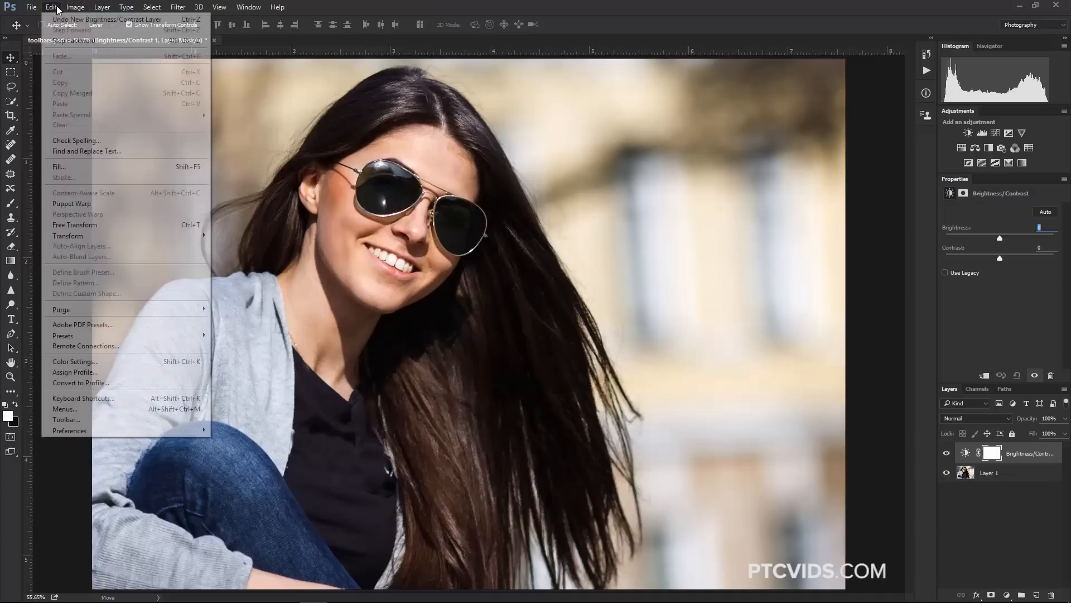
left_click(112, 419)
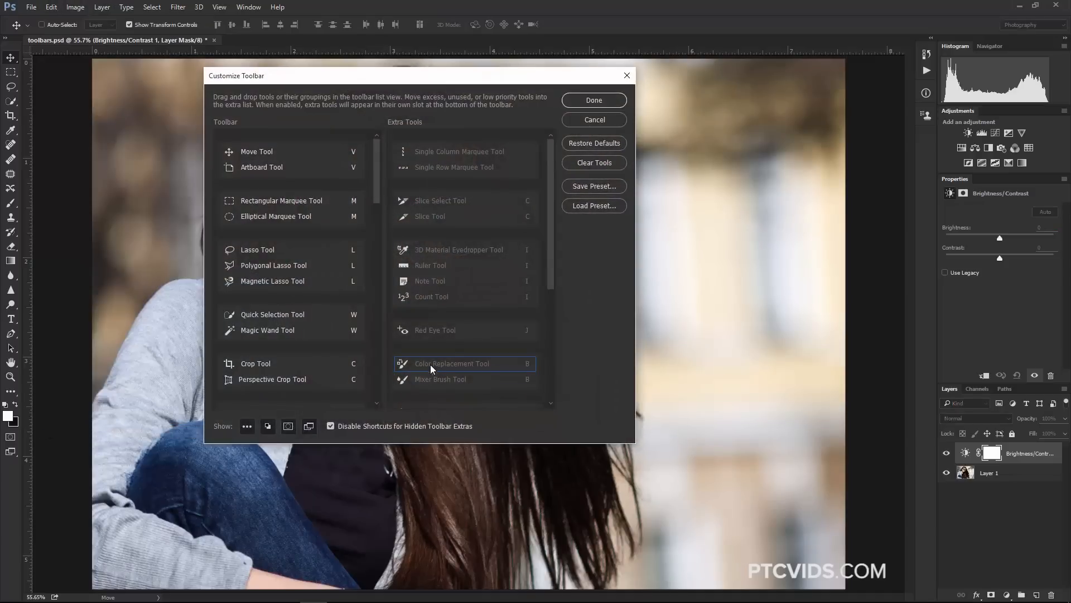
left_click(594, 143)
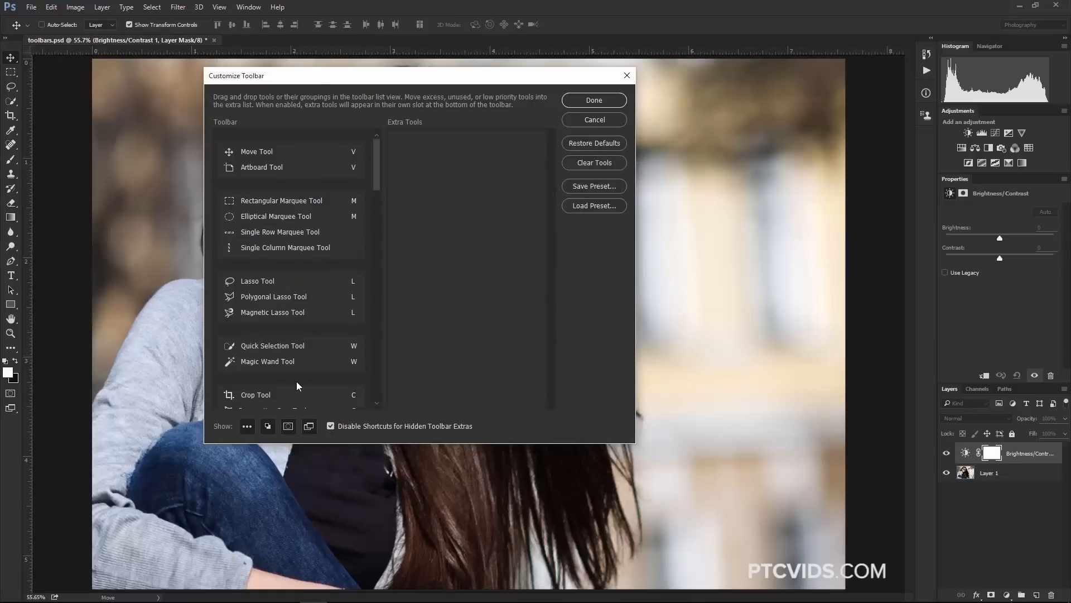
left_click(594, 162)
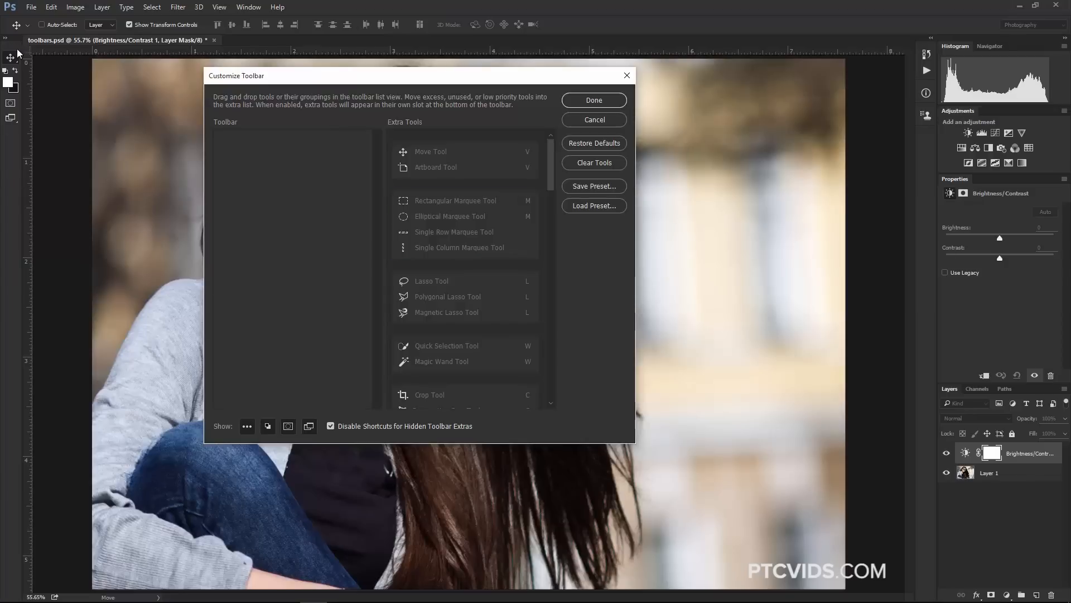
Step: Add Move, Quick Selection, Lasso, Rectangular and Elliptical Marquee tools to the toolbar
left_click_drag(426, 159, 286, 152)
left_click_drag(441, 151, 301, 150)
left_click(427, 264)
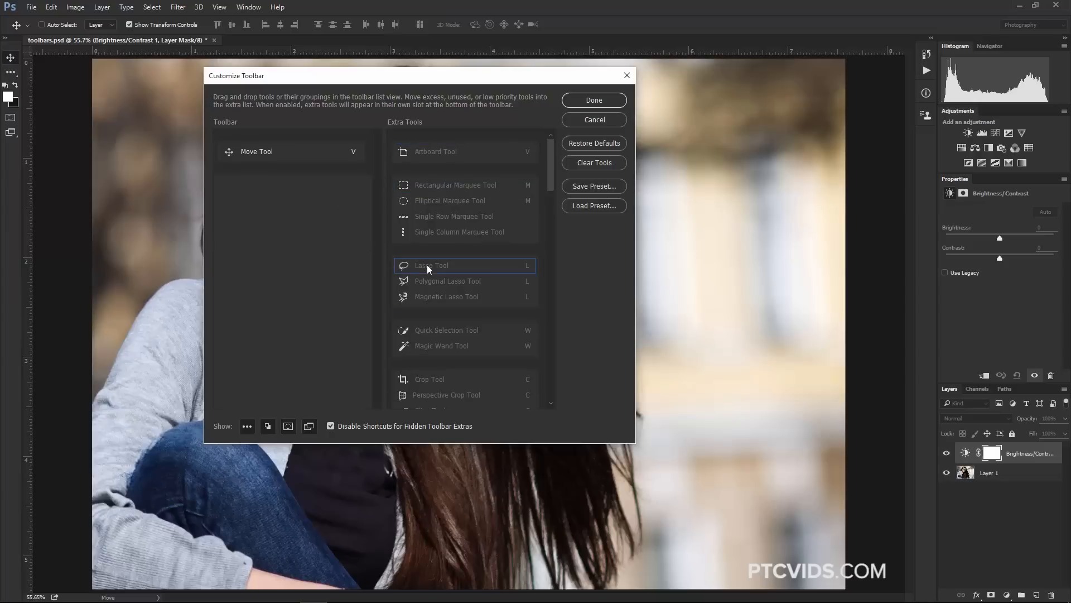
left_click_drag(443, 330, 293, 184)
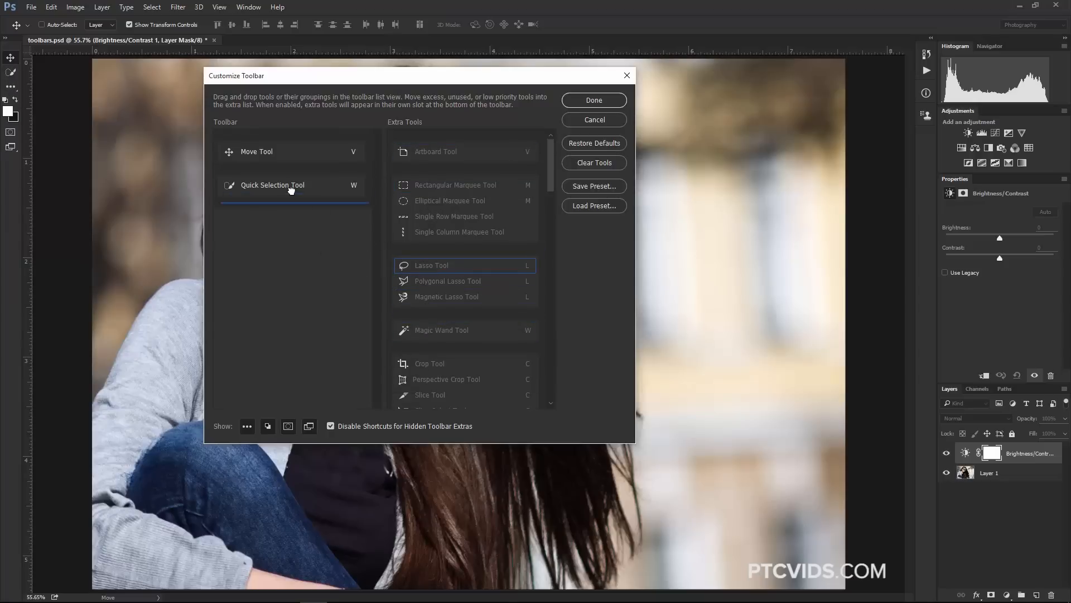
left_click_drag(382, 244, 293, 196)
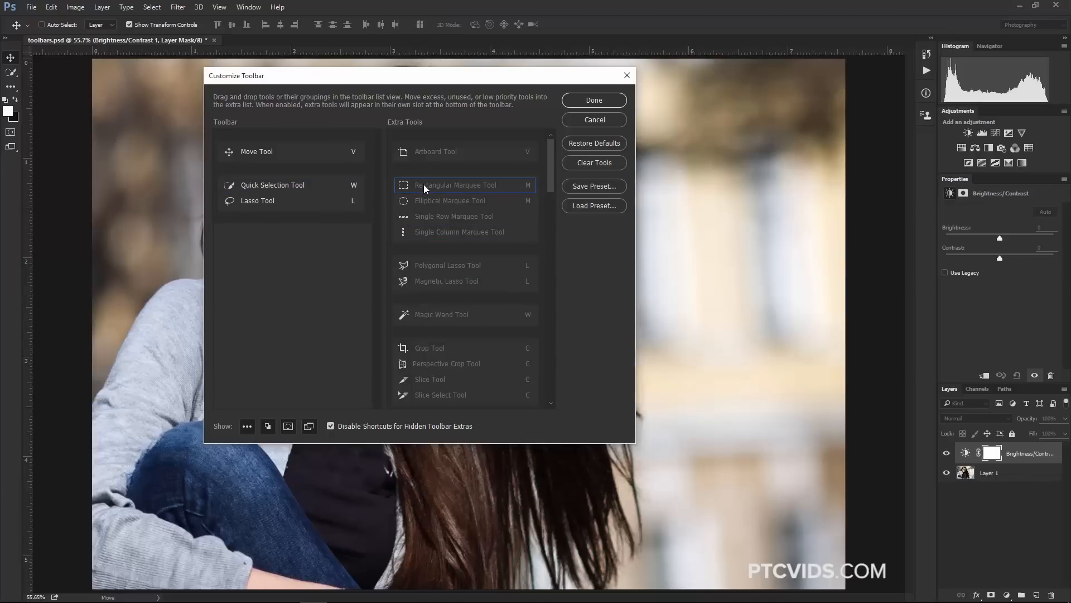
left_click_drag(427, 184, 299, 206)
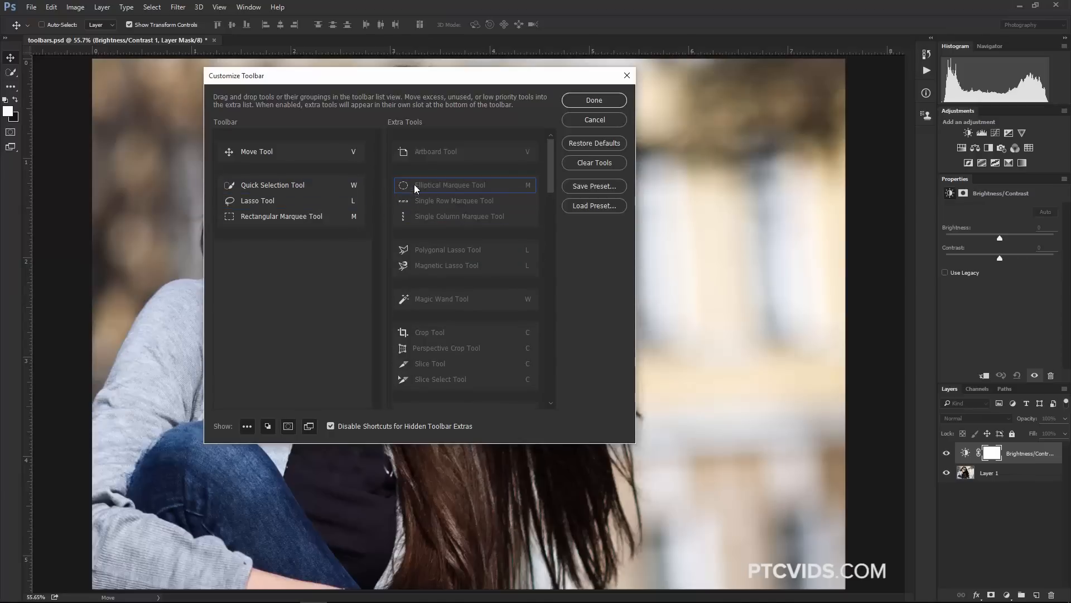
left_click_drag(427, 201, 293, 226)
left_click(440, 259)
scroll(441, 259, "down", 3)
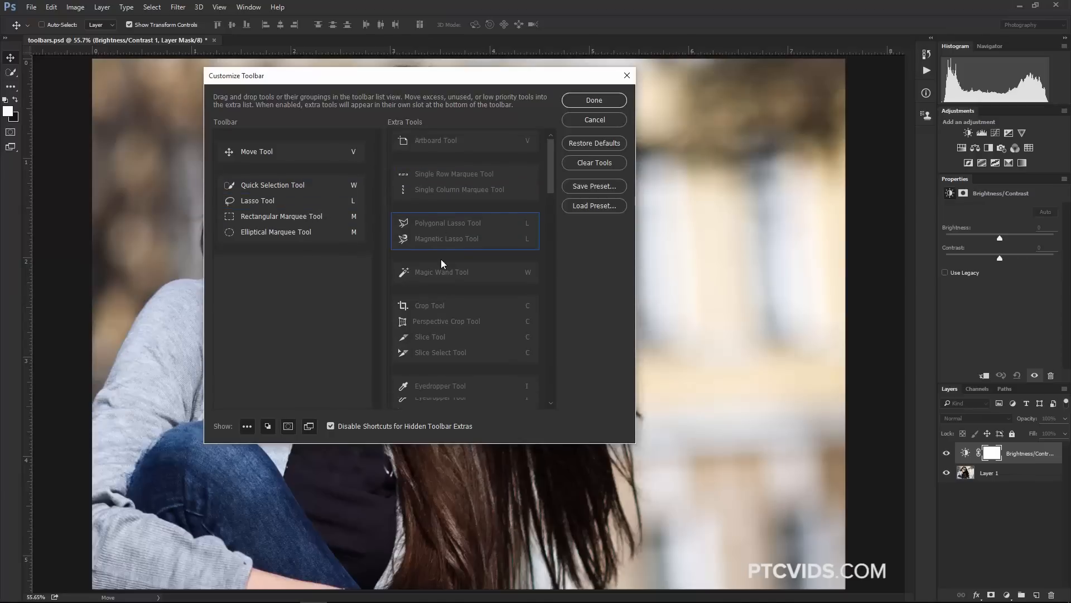
left_click_drag(443, 196, 327, 242)
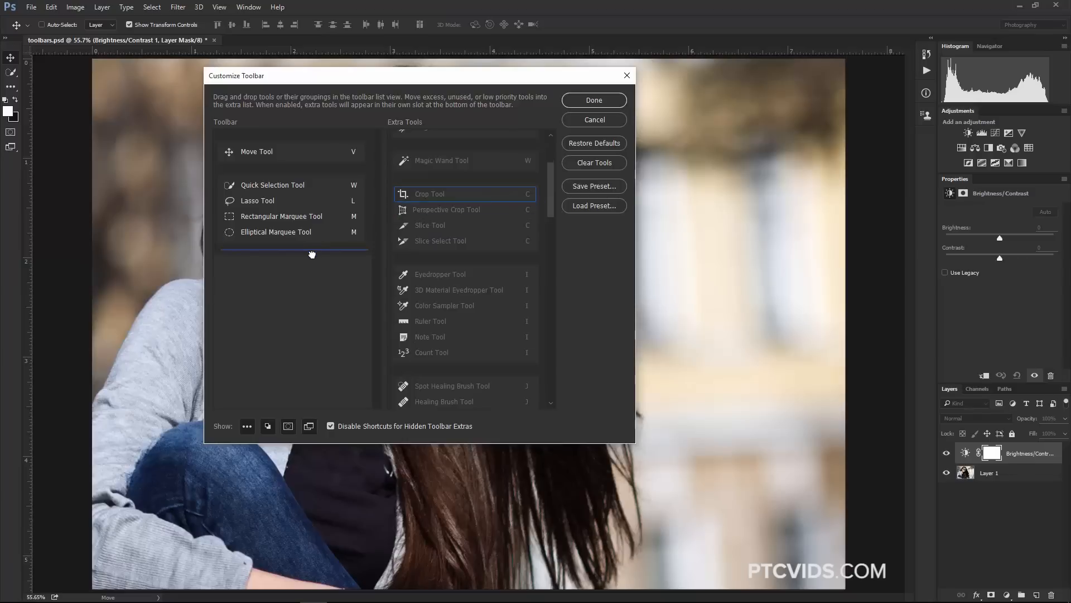
scroll(459, 252, "down", 3)
scroll(458, 252, "down", 3)
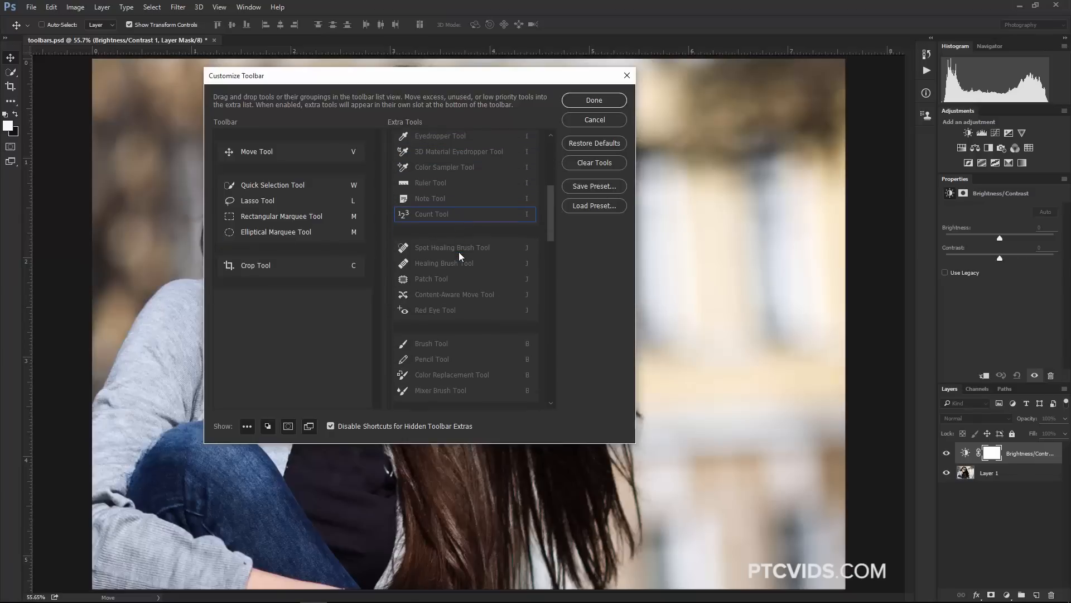
left_click_drag(450, 226, 325, 288)
Step: Add Spot Healing and Healing Brush, Patch and Zoom tools to the toolbar
left_click_drag(447, 226, 343, 301)
left_click_drag(442, 225, 343, 323)
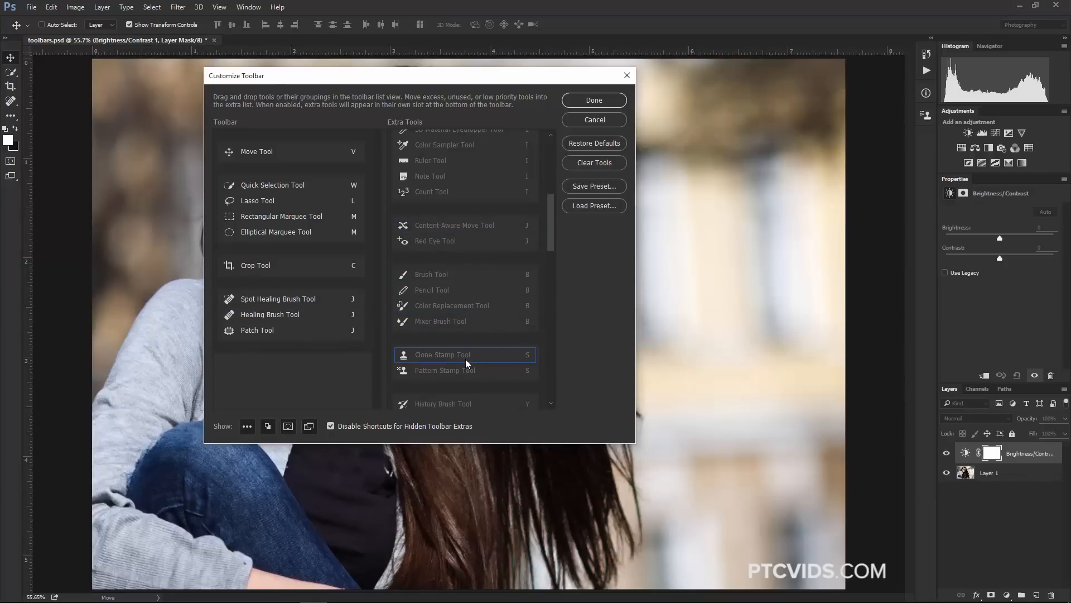
scroll(466, 359, "down", 2)
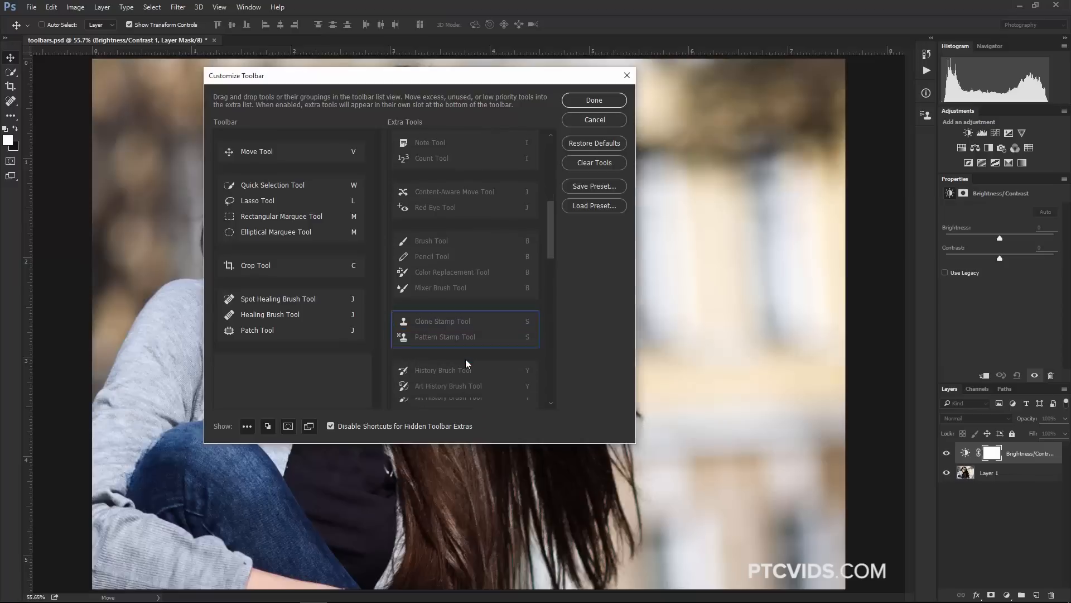
scroll(466, 356, "down", 3)
scroll(463, 356, "down", 3)
scroll(463, 355, "down", 3)
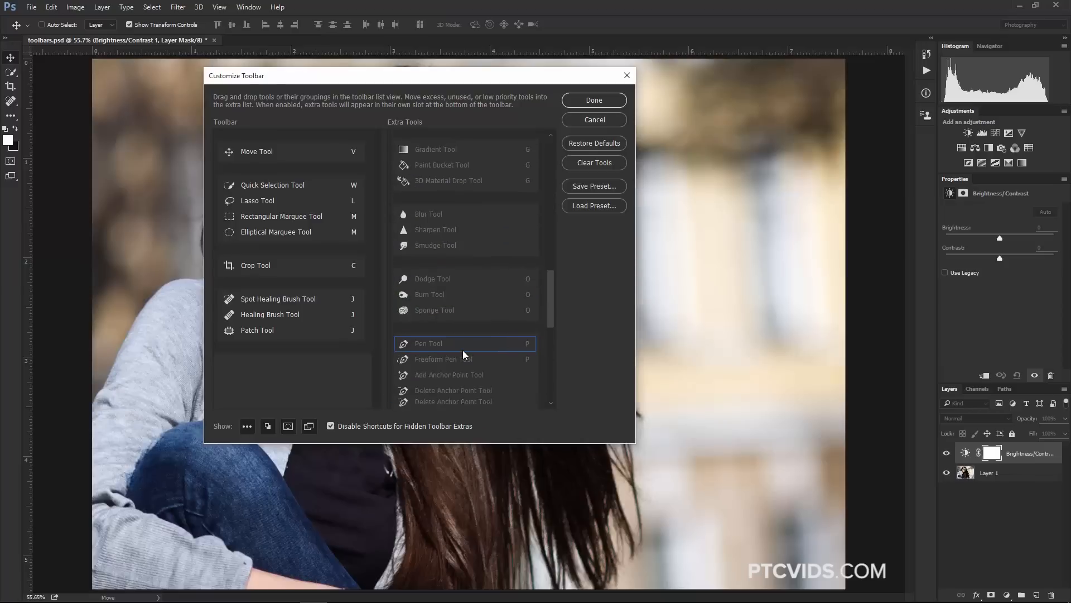
scroll(463, 355, "down", 3)
scroll(463, 355, "down", 2)
scroll(461, 350, "down", 3)
scroll(460, 349, "down", 3)
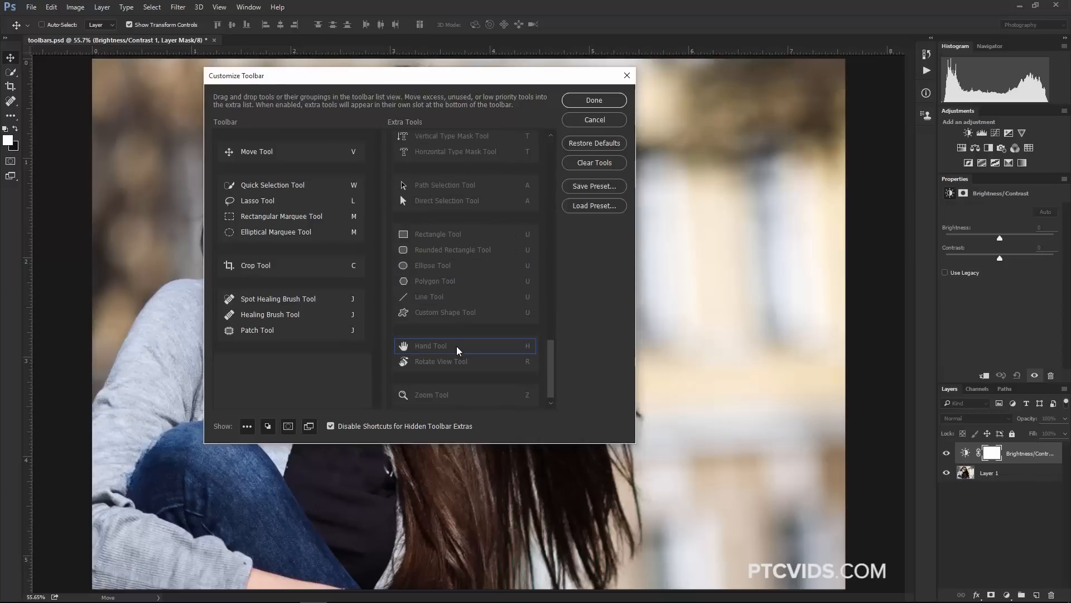
scroll(455, 345, "down", 2)
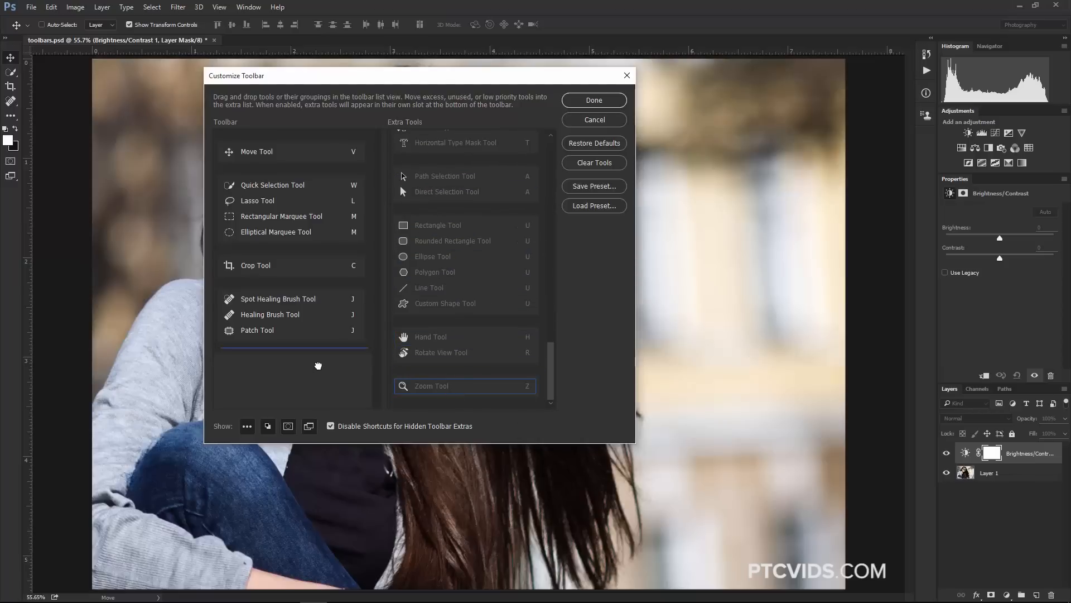
left_click_drag(432, 385, 304, 370)
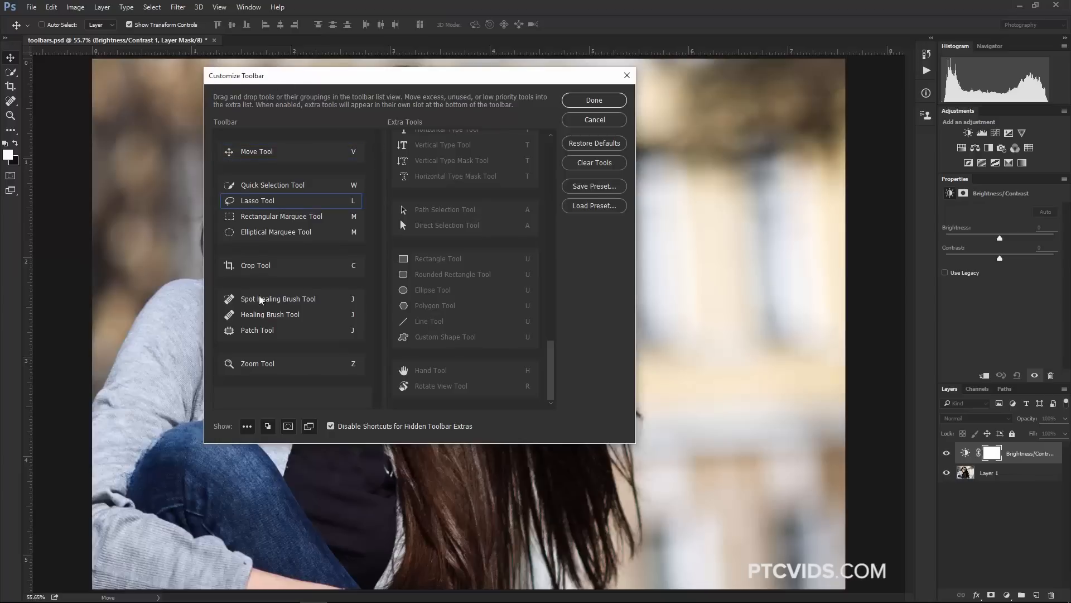
Step: Change the Patch Tool's keyboard shortcut from J to A
left_click(353, 331)
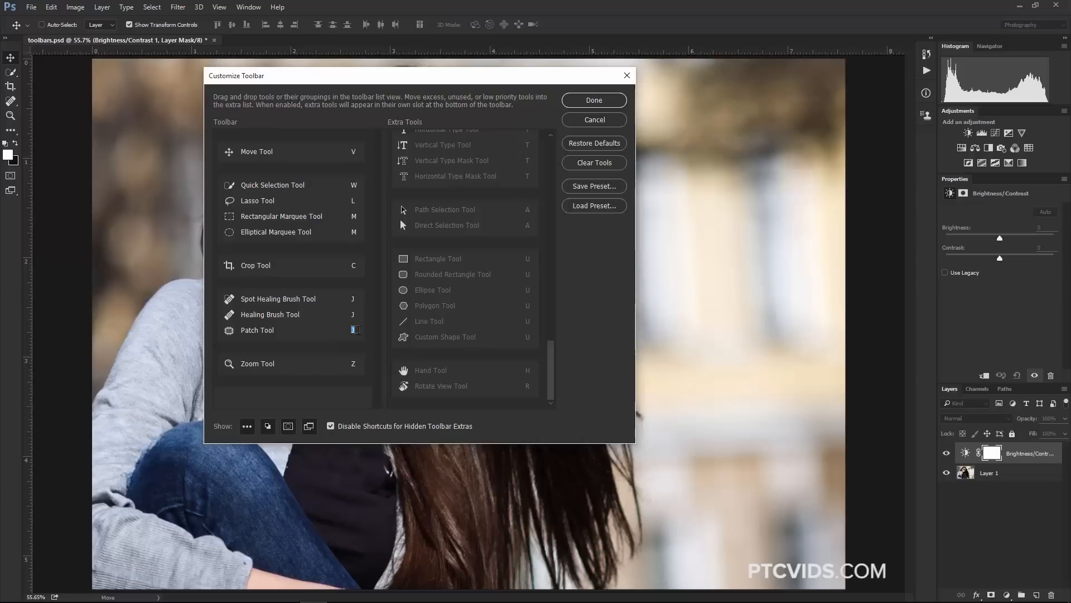
left_click(571, 350)
scroll(469, 293, "up", 3)
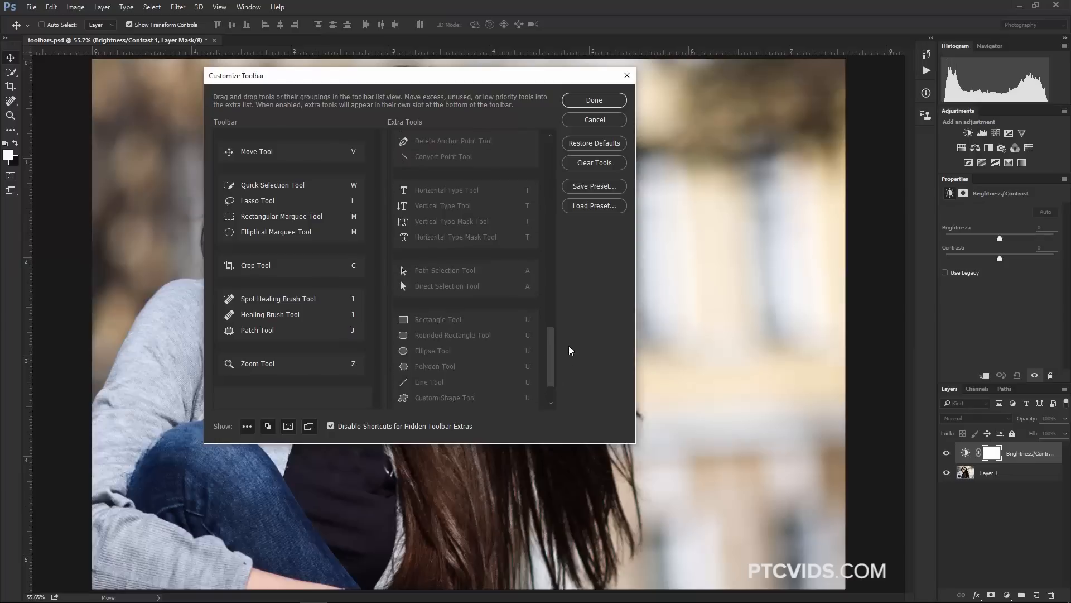
scroll(569, 350, "up", 1)
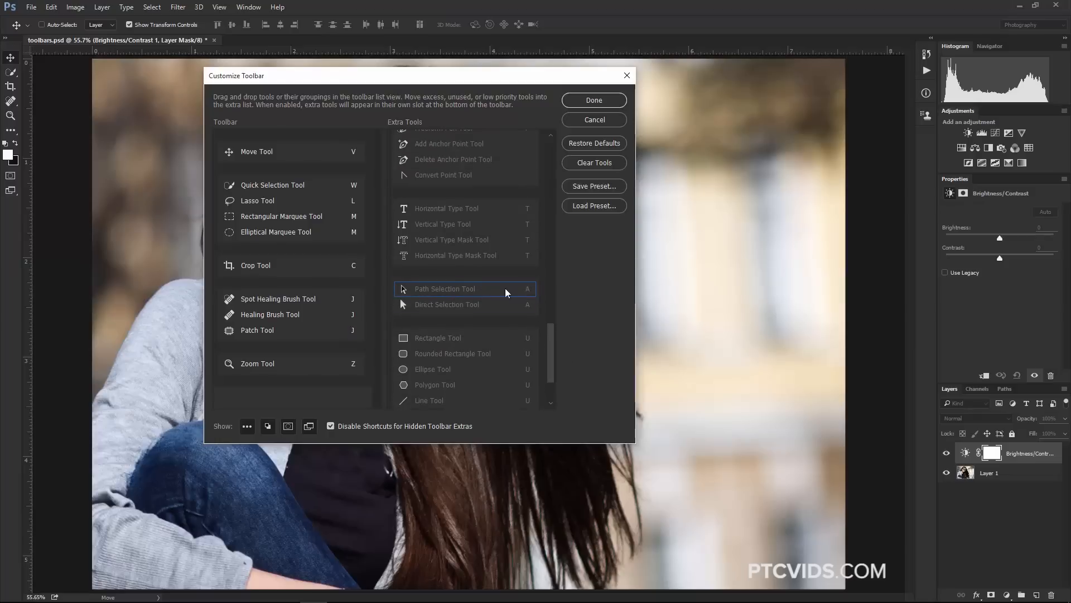
left_click(353, 331)
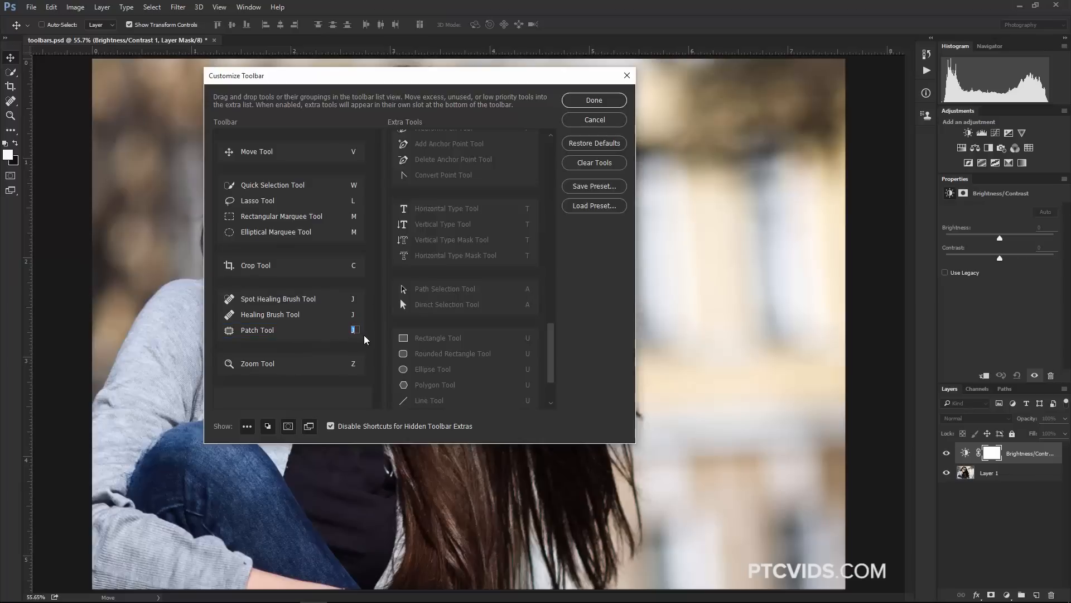
type("A")
Step: Apply the toolbar, activate the Patch Tool and outline the woman's mouth
left_click(594, 101)
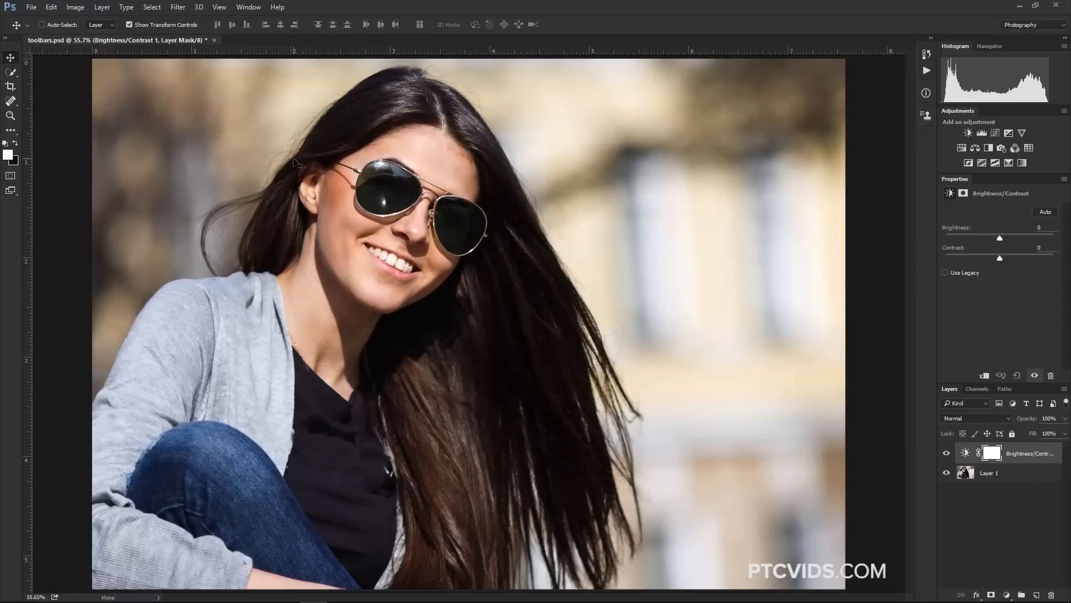
key("j")
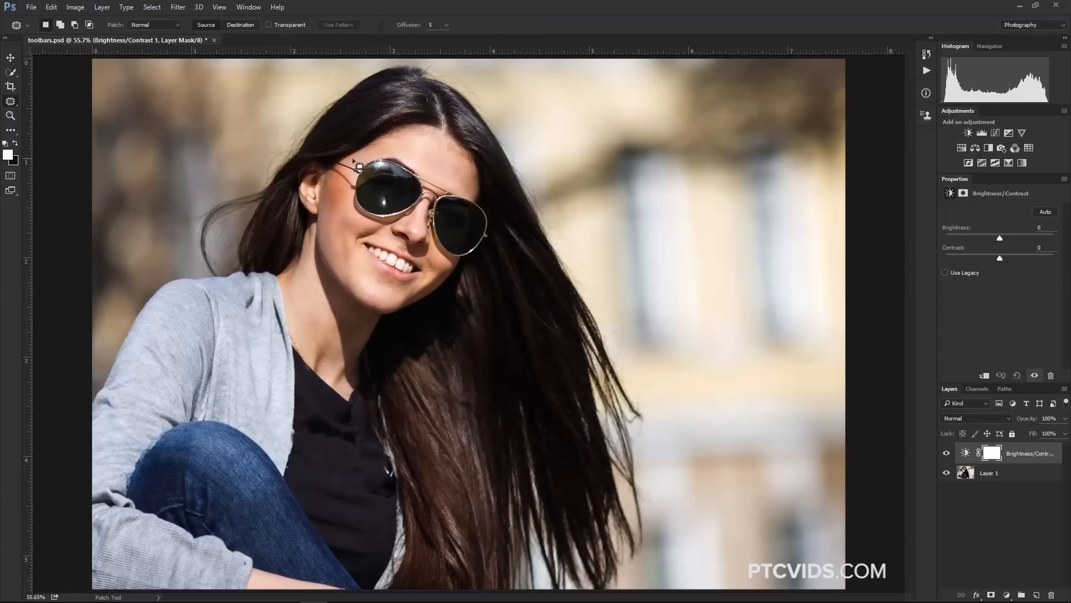
right_click(10, 102)
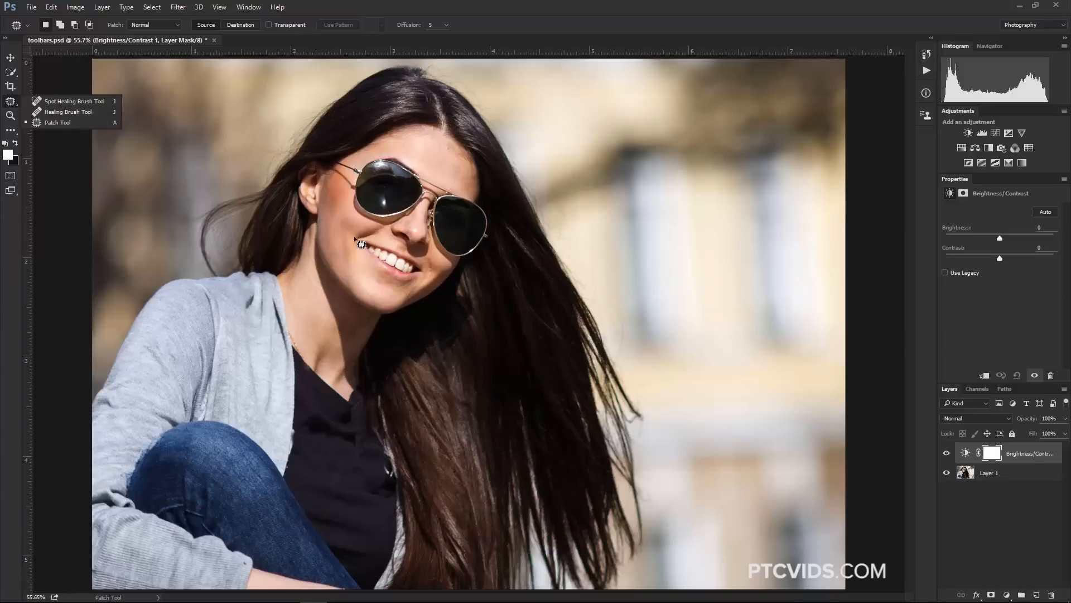
mouse_move(366, 246)
left_mouse_down()
mouse_move(409, 290)
mouse_move(366, 251)
left_mouse_up()
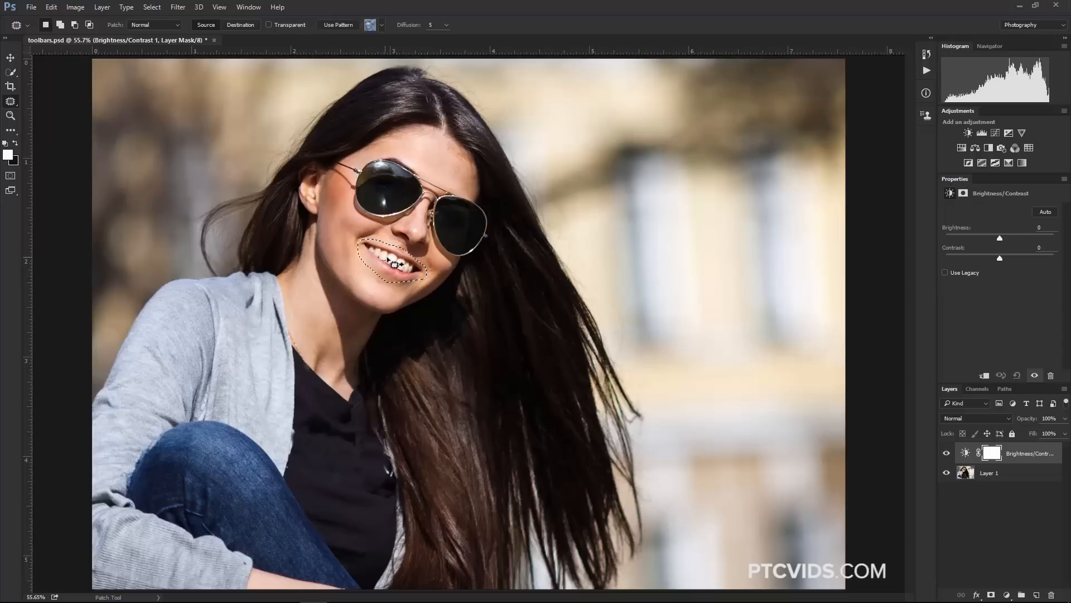
Step: Patch the mouth with forehead skin on Layer 1, compare with undo, and deselect
left_click(981, 475)
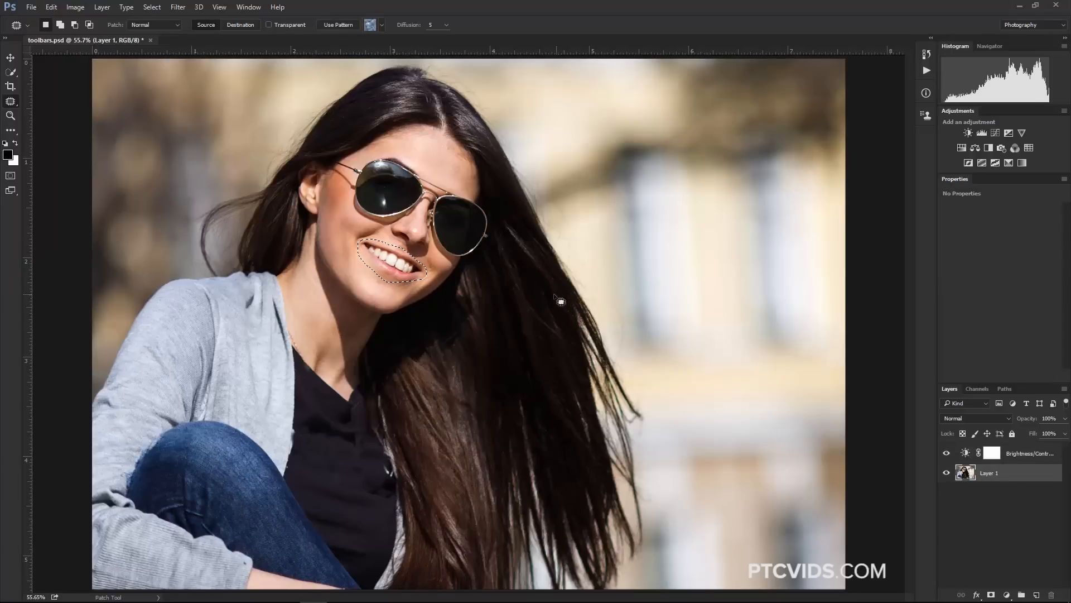
left_click_drag(394, 266, 424, 169)
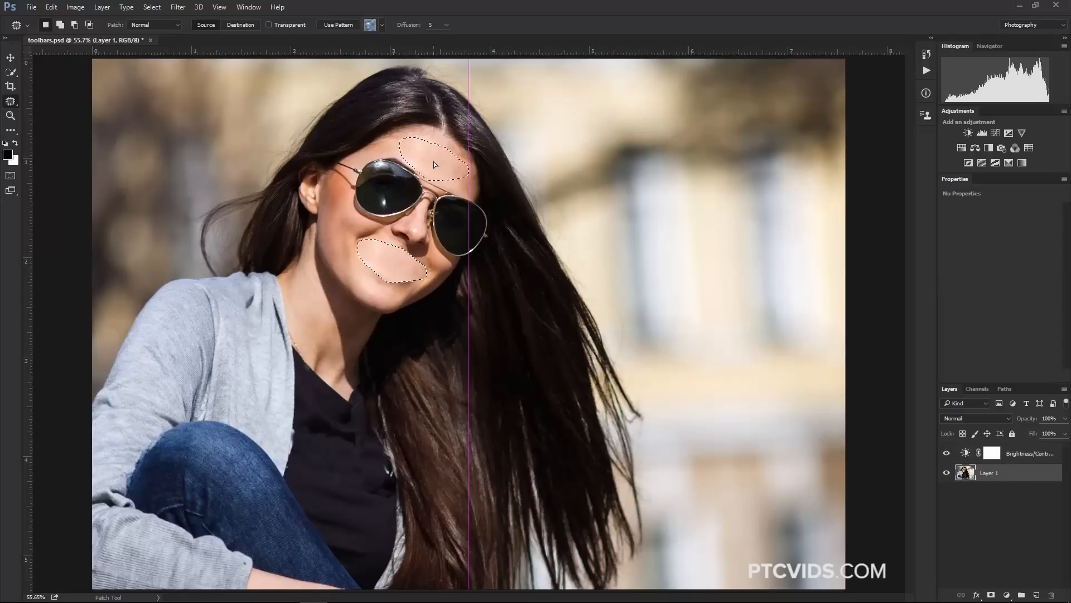
key("ctrl+z")
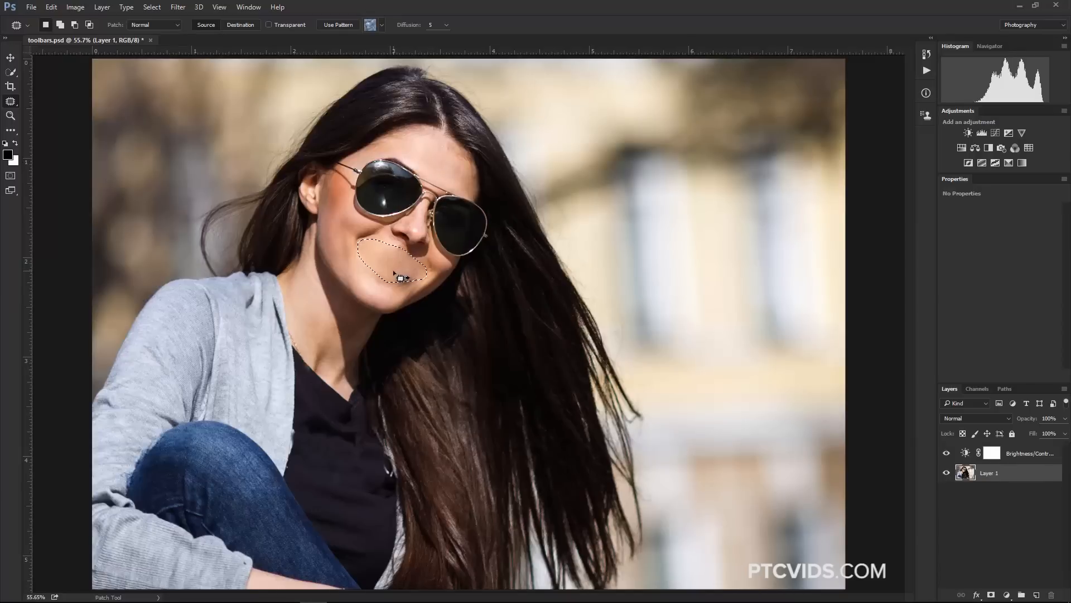
key("ctrl+d")
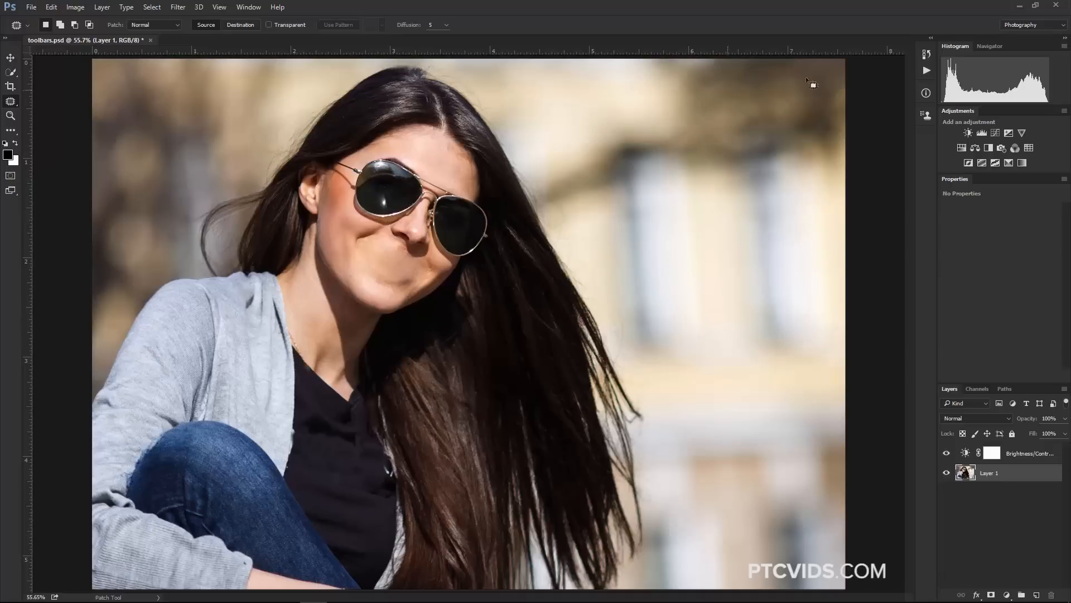
left_click(1033, 25)
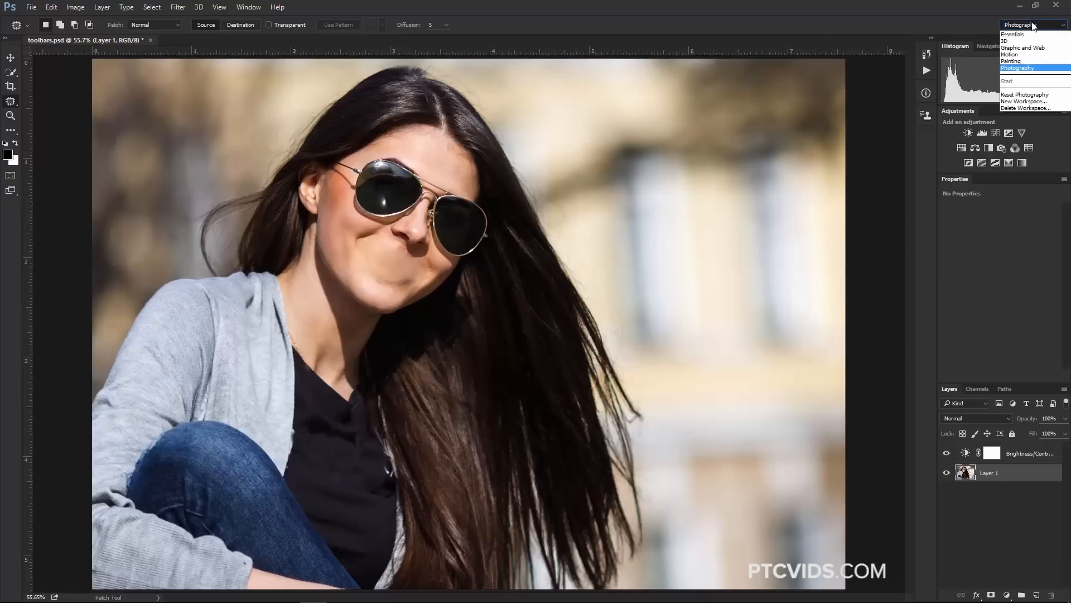
Step: Save a new 'My Photography' workspace including shortcuts, menus and toolbar
left_click(1024, 101)
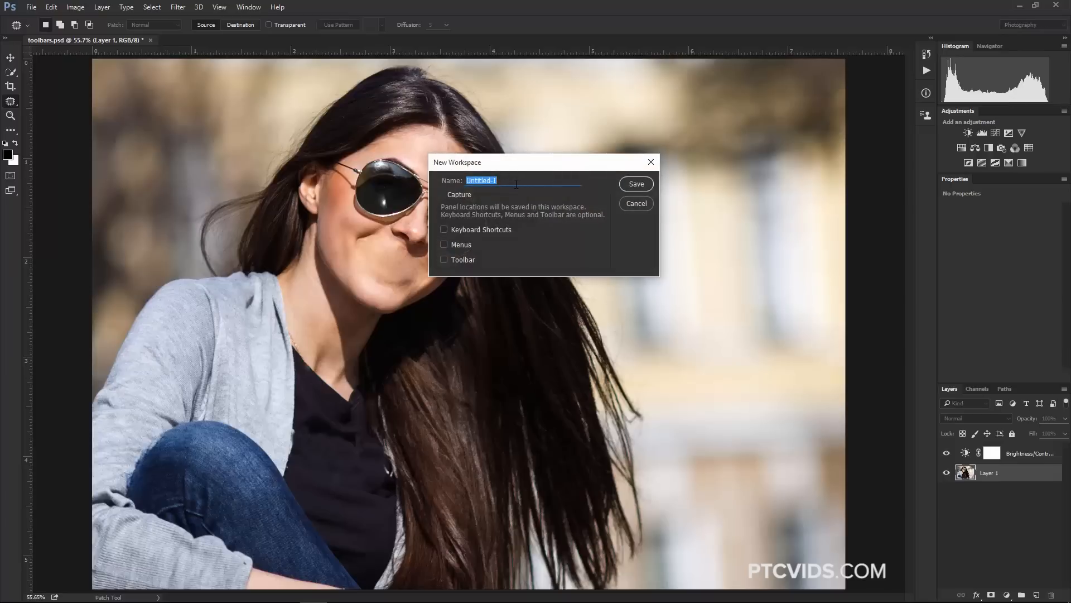
type("My Photos")
key("BackSpace")
type("raphy")
left_click(464, 259)
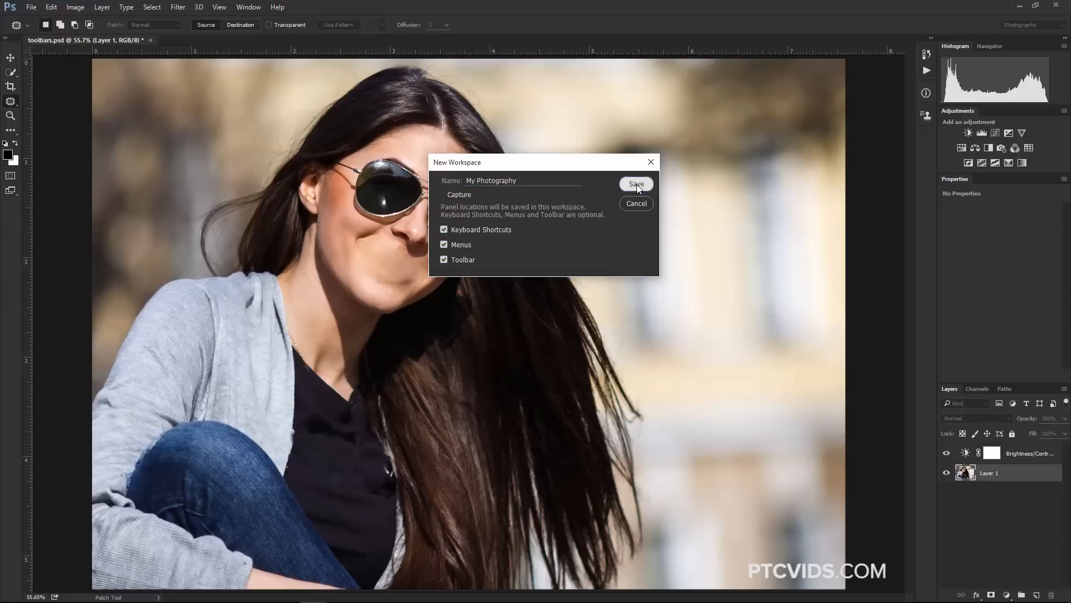
left_click(637, 184)
Step: Switch to the 3D workspace from the workspace list
left_click(1045, 25)
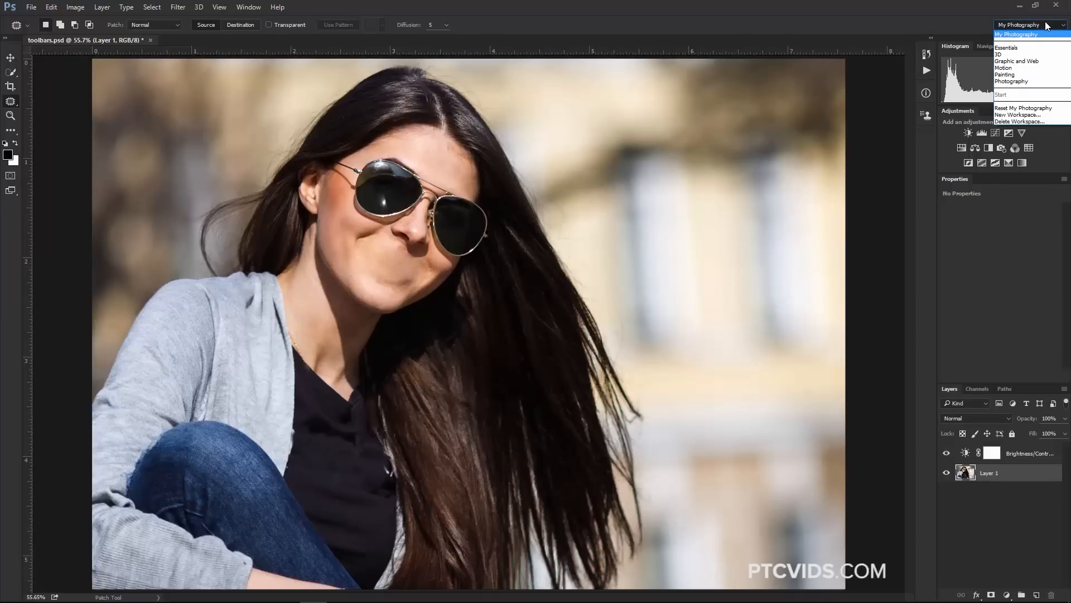
left_click(999, 54)
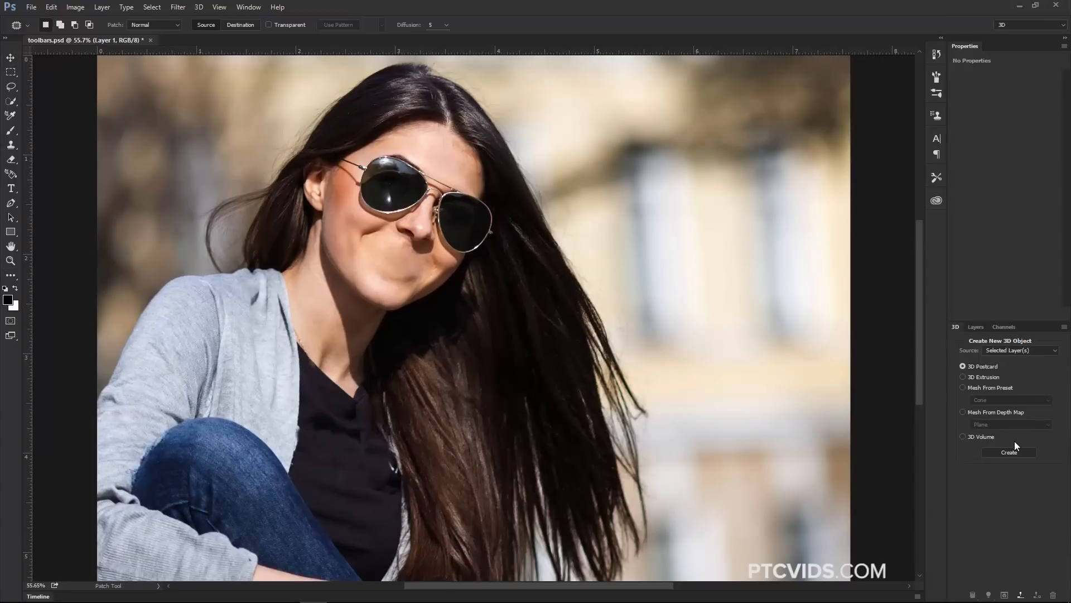
left_click(1030, 28)
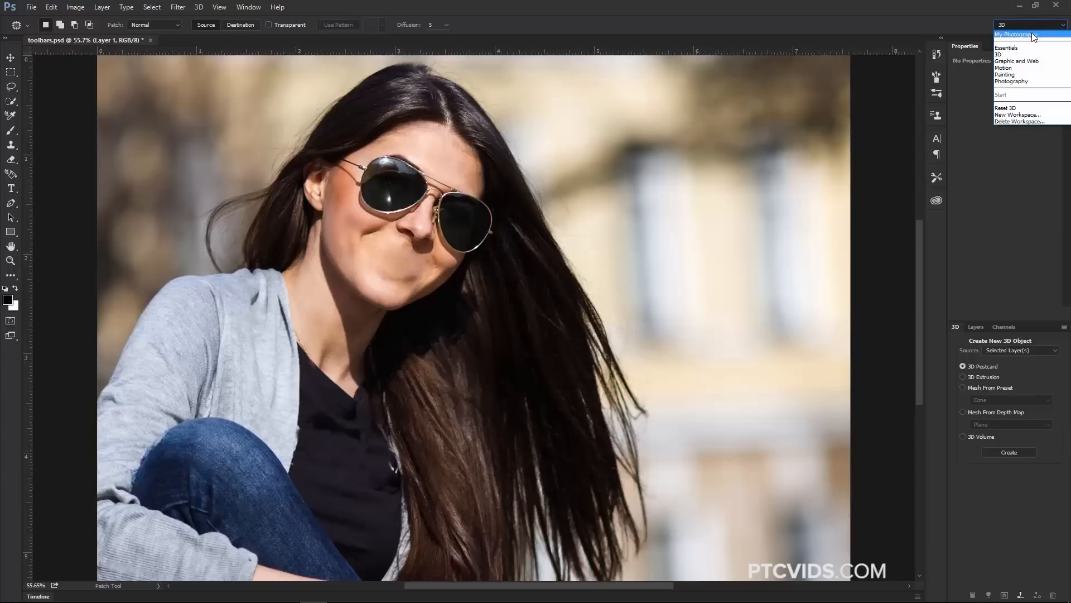
left_click(1034, 36)
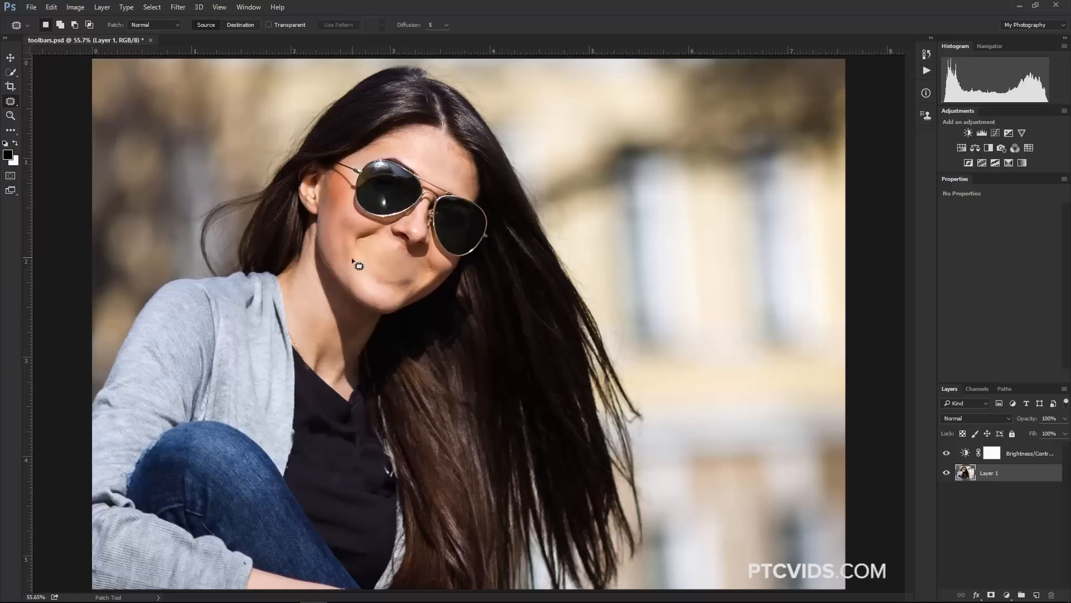
left_click(1032, 25)
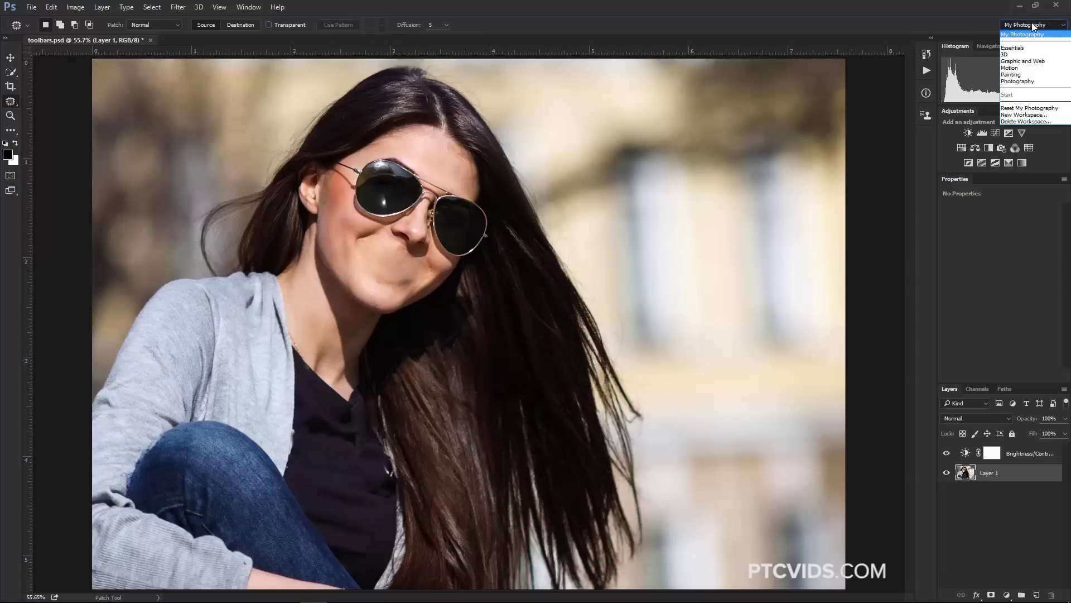
left_click(1013, 55)
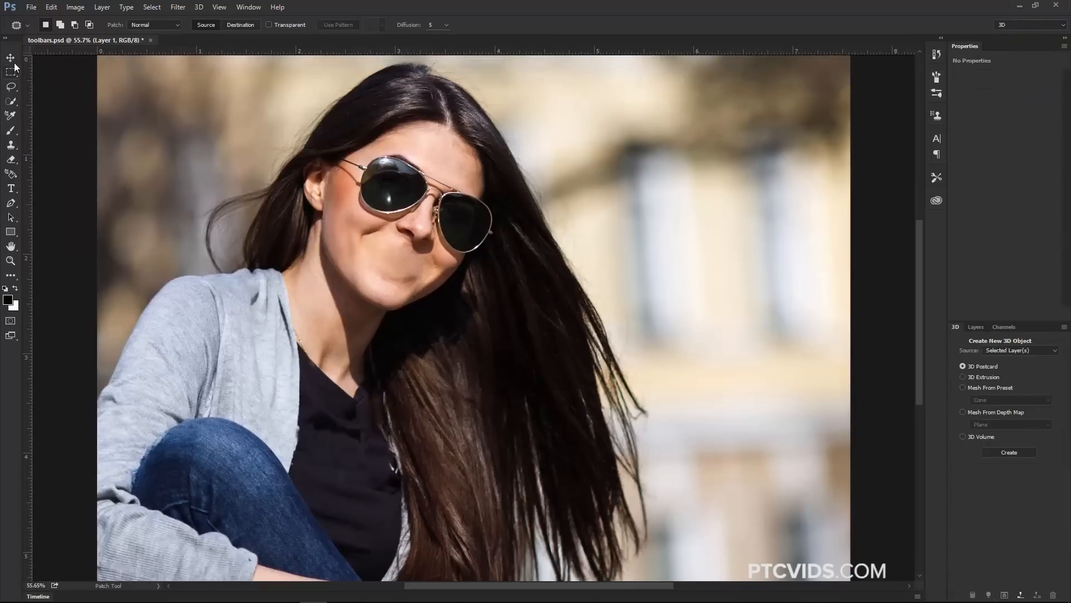
Step: Reset the toolbar to its default tool layout via Edit > Toolbar
left_click(11, 58)
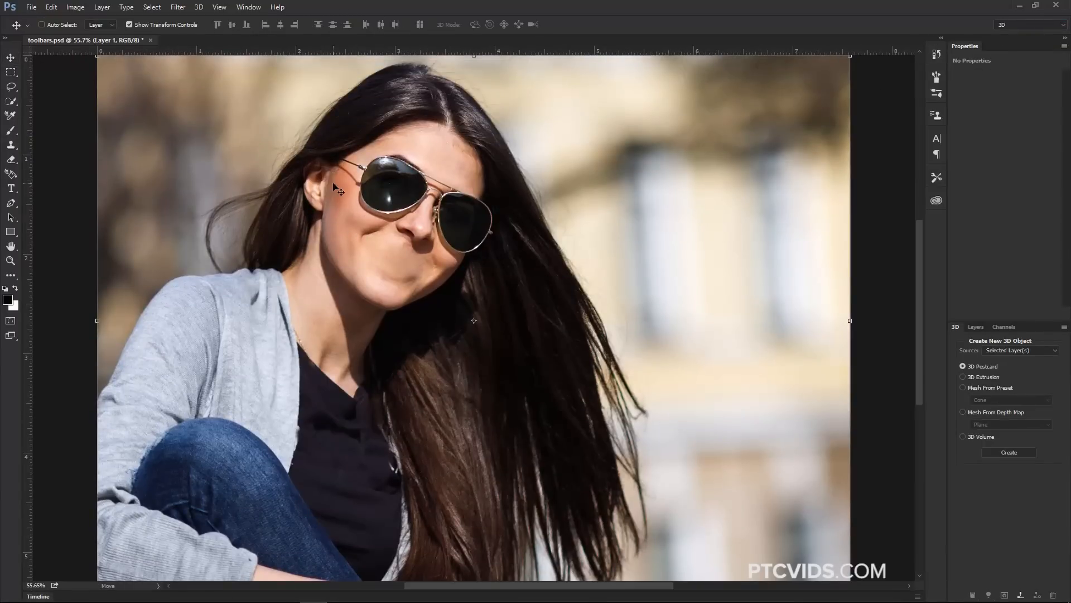
key("a")
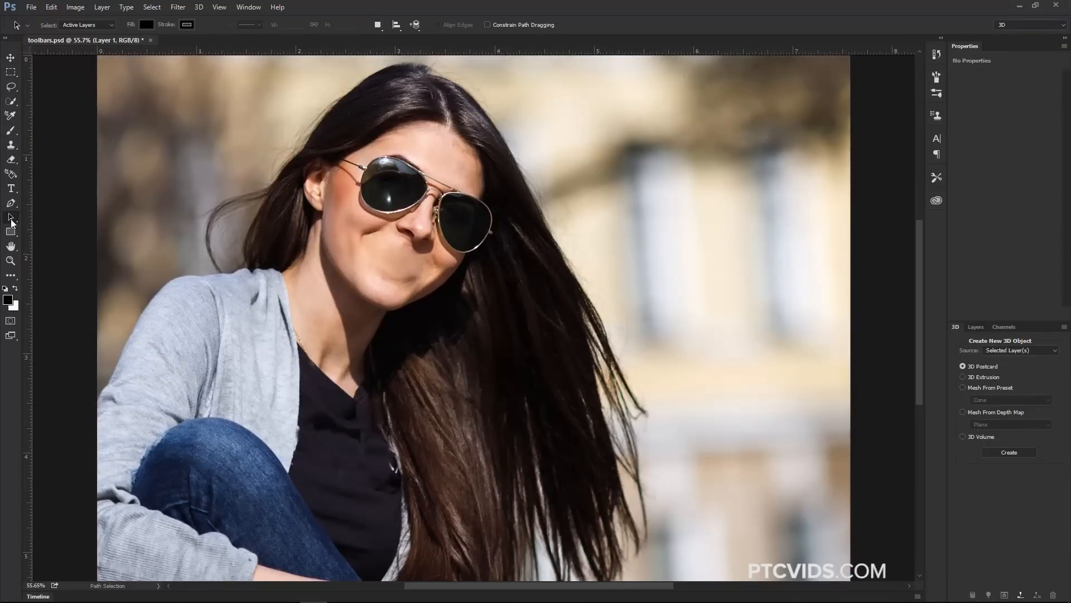
right_click(11, 218)
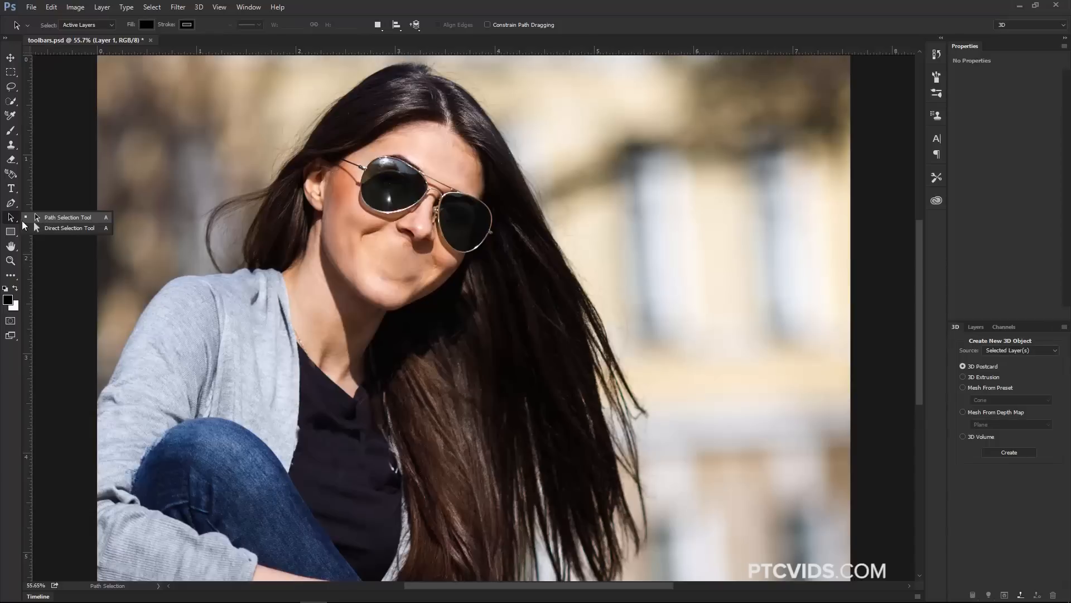
left_click(11, 274)
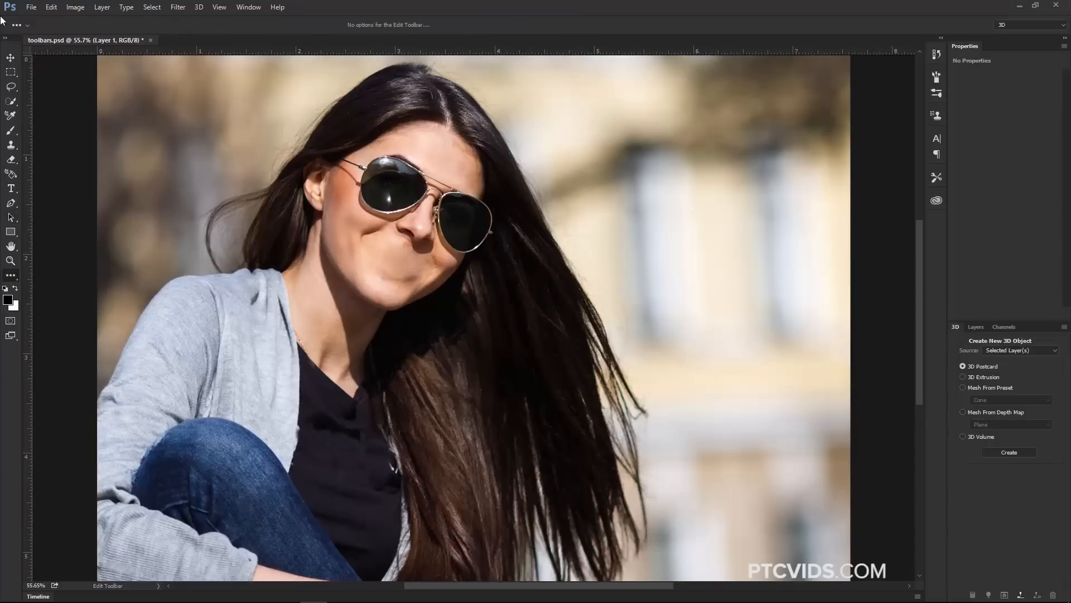
left_click(51, 7)
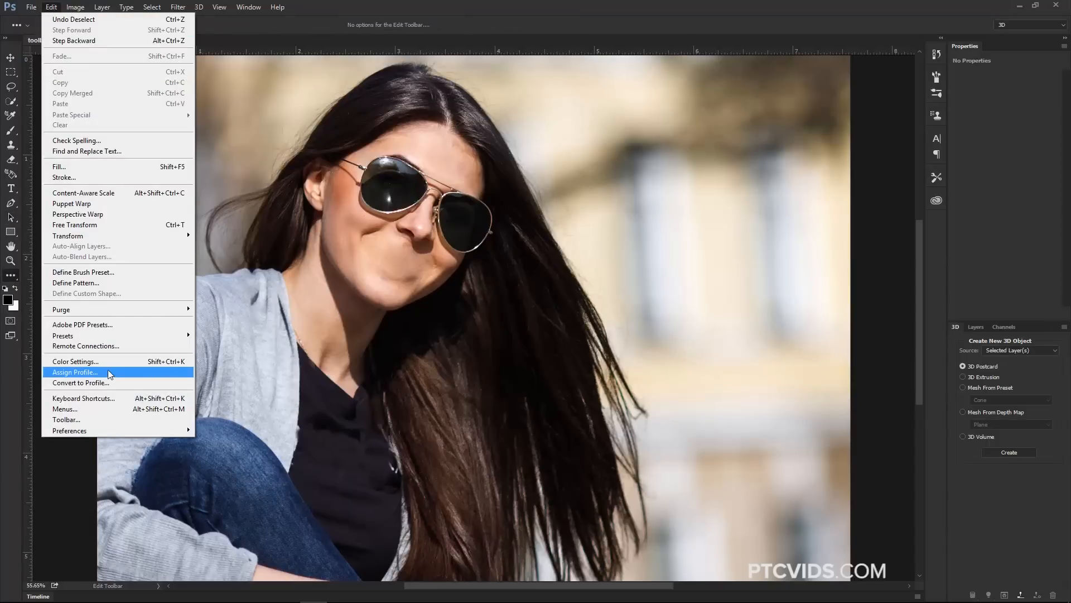
left_click(110, 419)
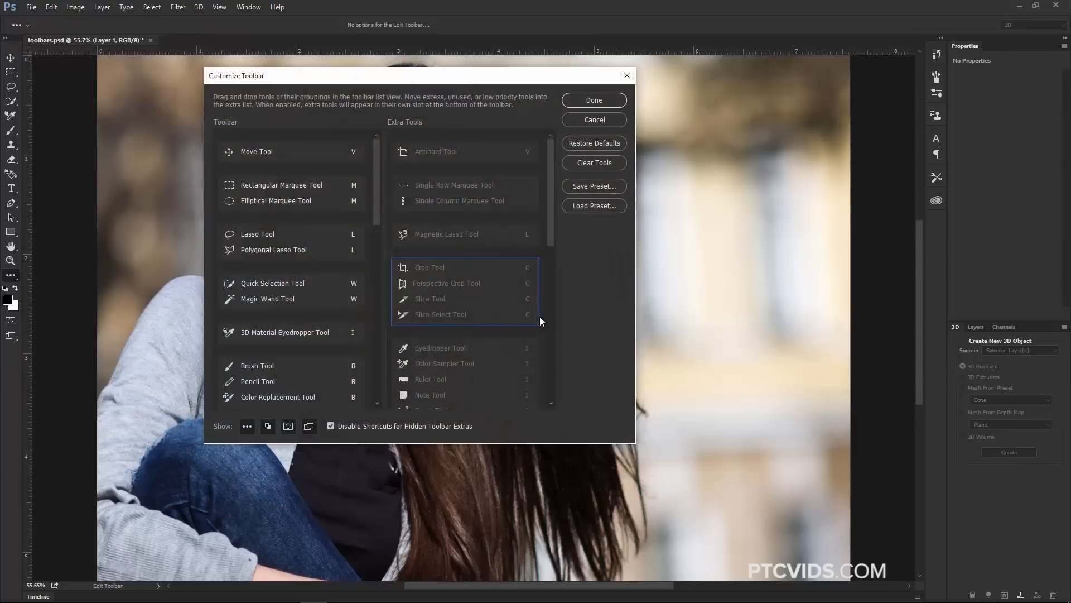
left_click(595, 143)
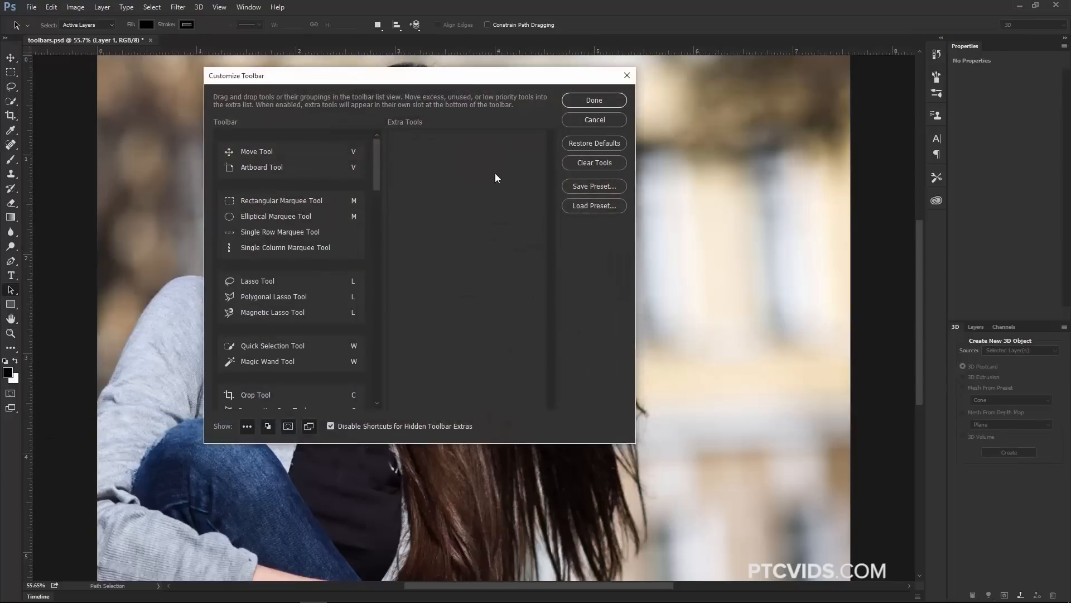
Step: Move Single Row and Single Column Marquee Tools into Extra Tools and confirm
key("v")
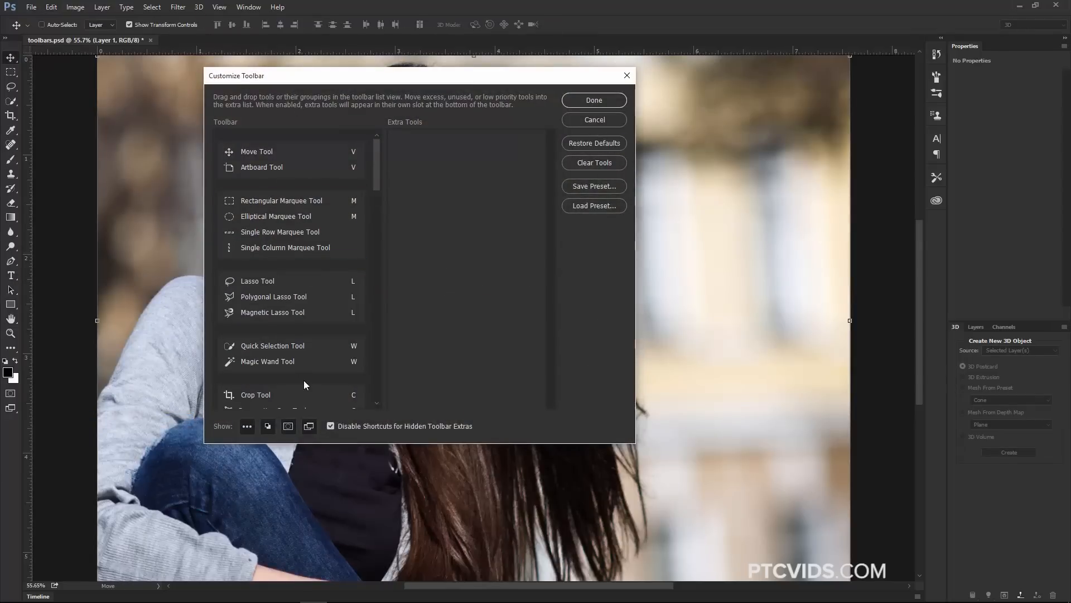
left_click_drag(284, 232, 422, 219)
left_click_drag(286, 232, 441, 192)
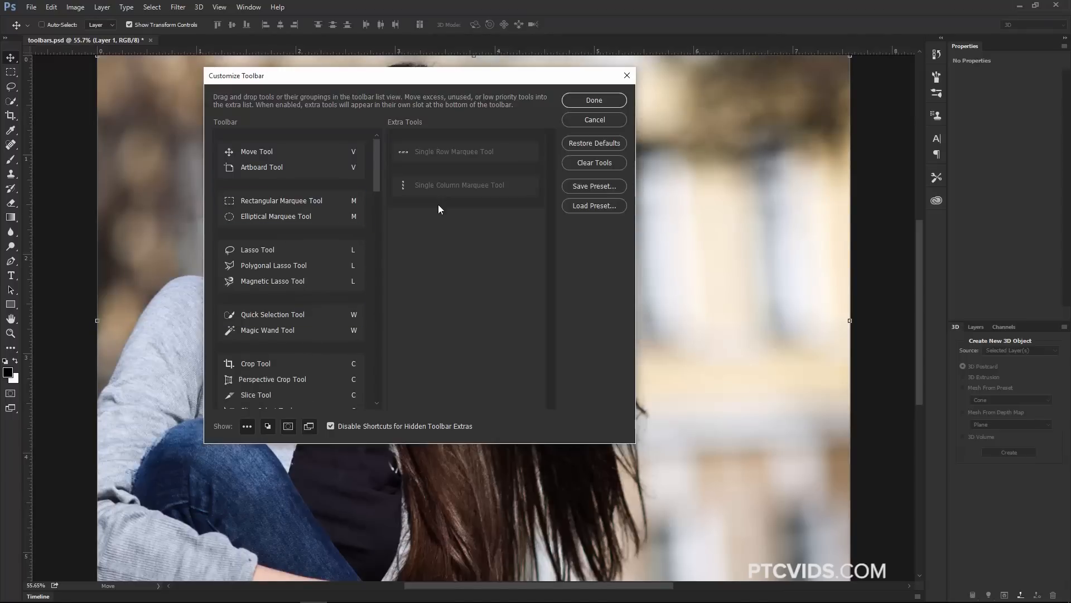
left_click(593, 100)
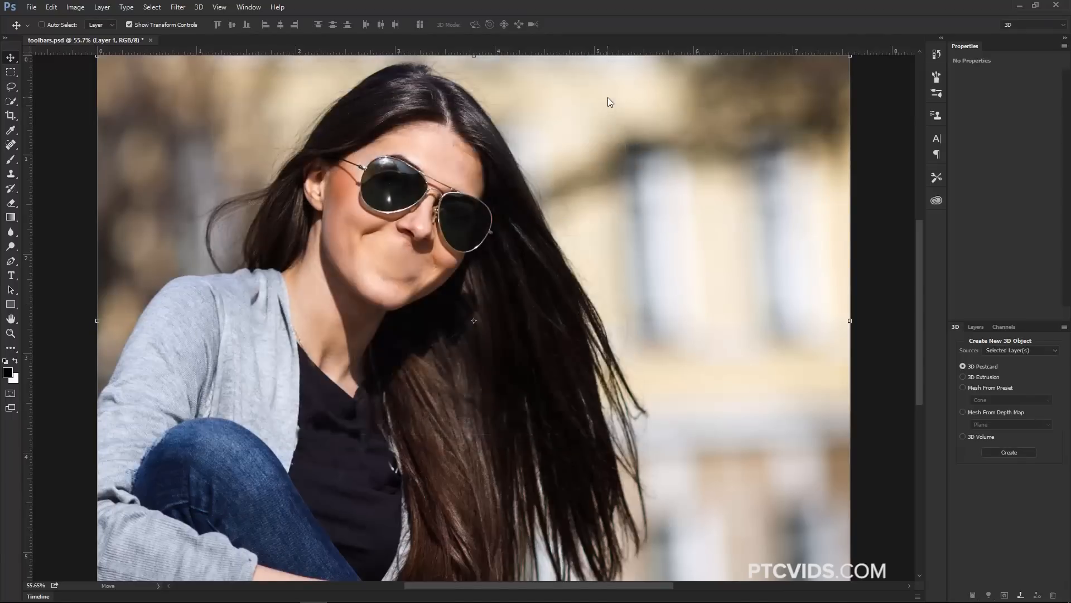
Step: Review the extra tools list and reopen toolbar customization from the three-dot button
left_click(11, 348)
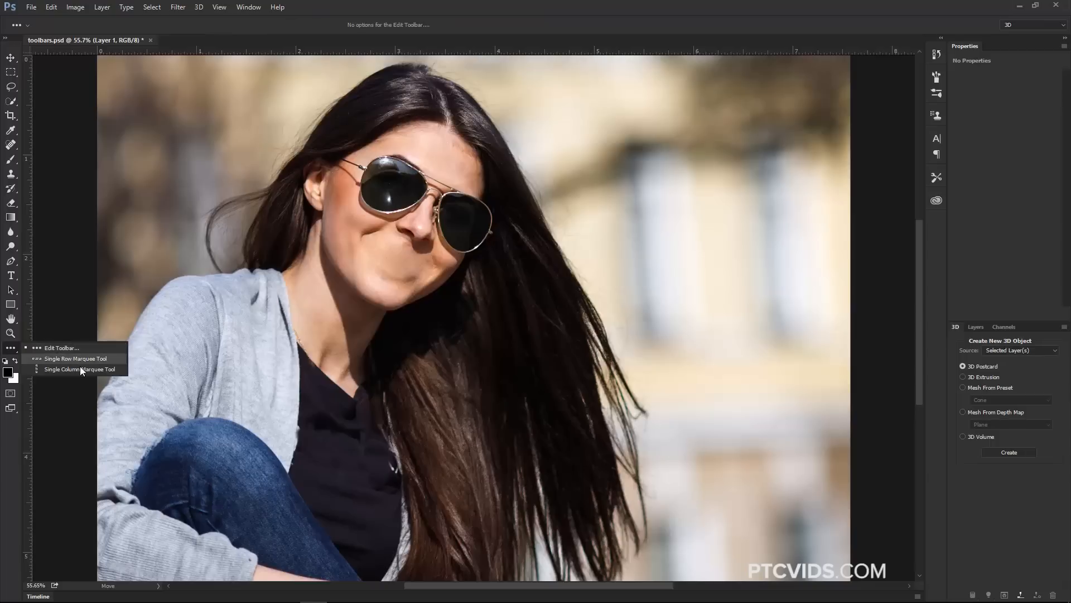
left_click(80, 347)
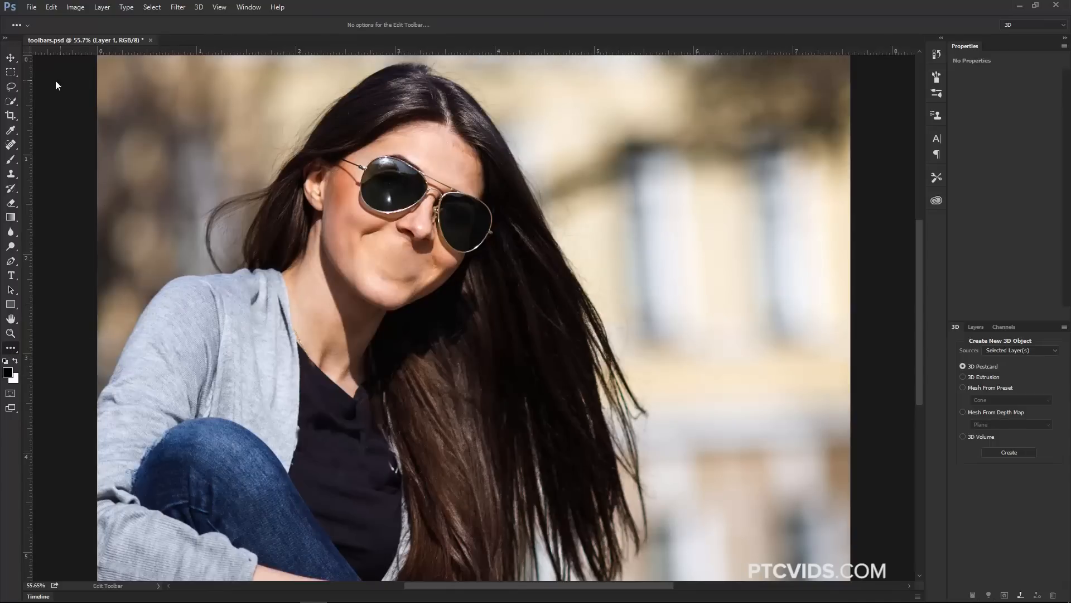
left_click(13, 348)
left_click(79, 345)
Step: Move Magnetic Lasso and Magic Wand Tools into Extra Tools, confirm, and check the list
left_click_drag(284, 282, 415, 271)
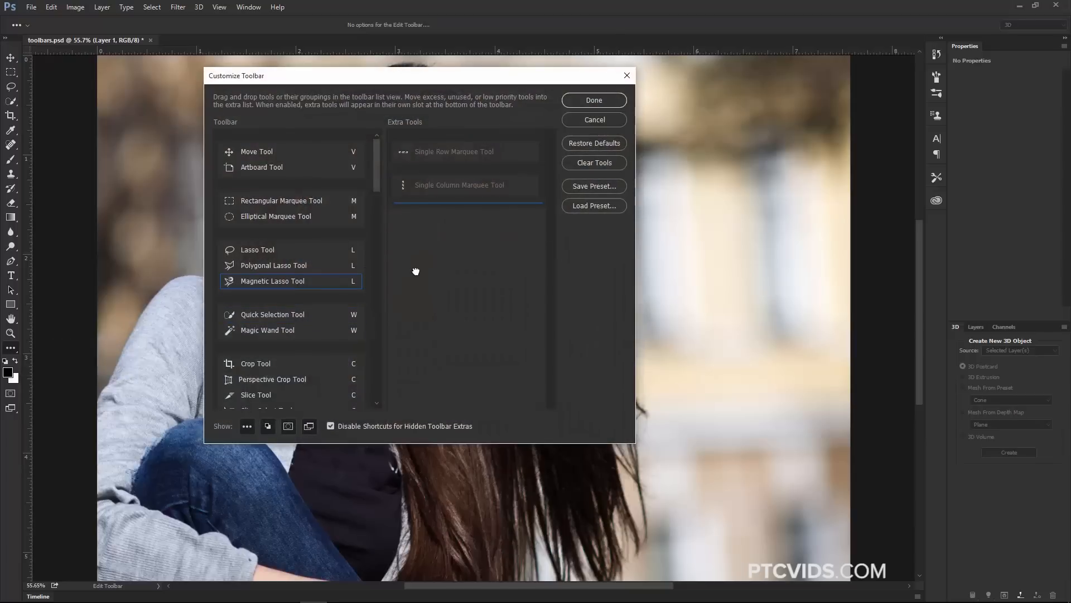
left_click_drag(270, 316, 465, 268)
left_click(593, 100)
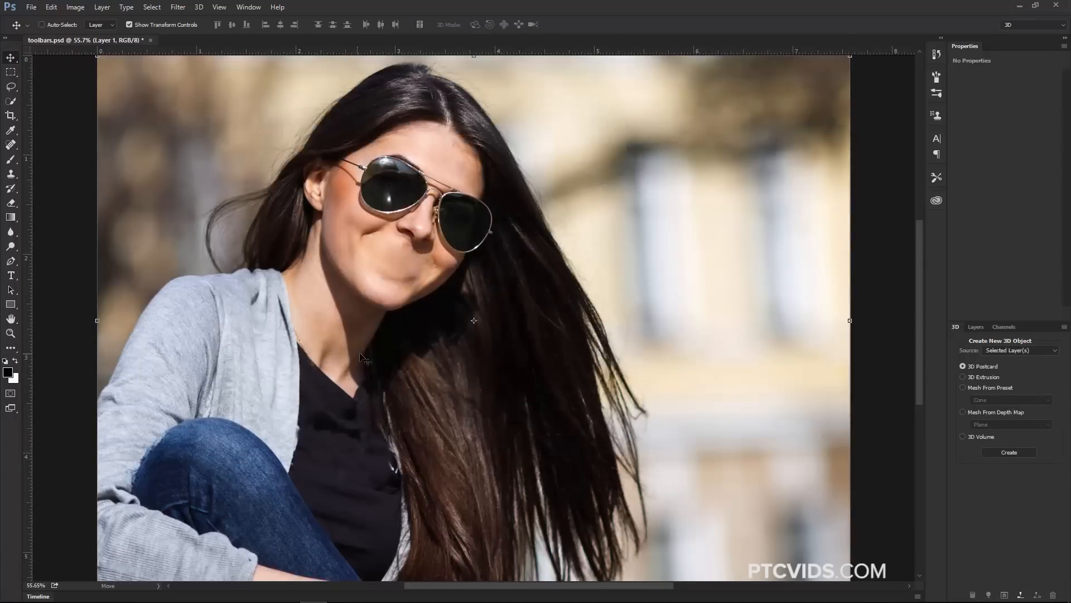
left_click(11, 347)
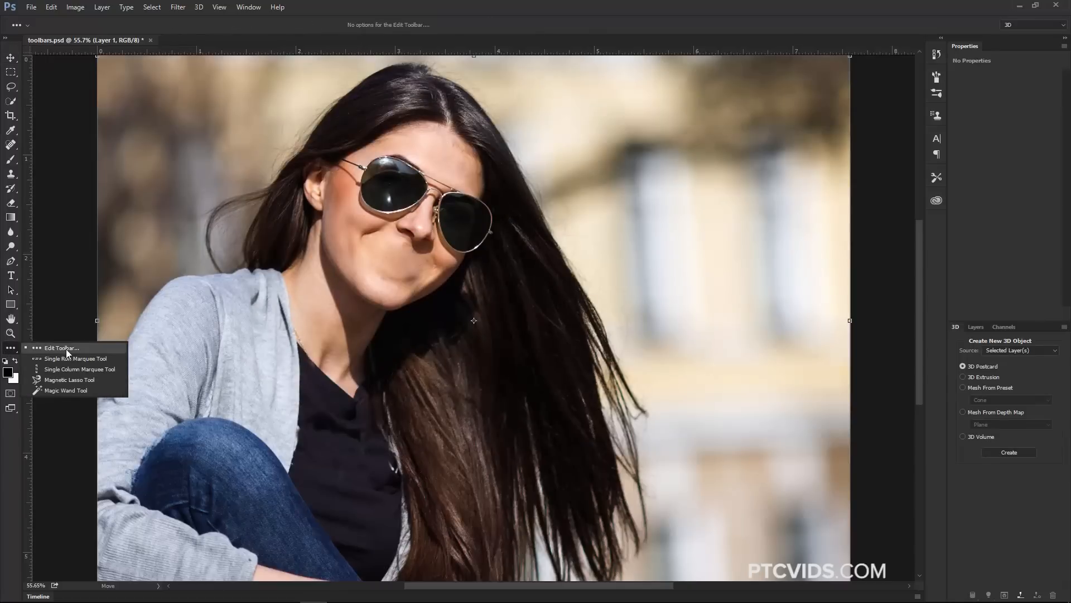
left_click(76, 431)
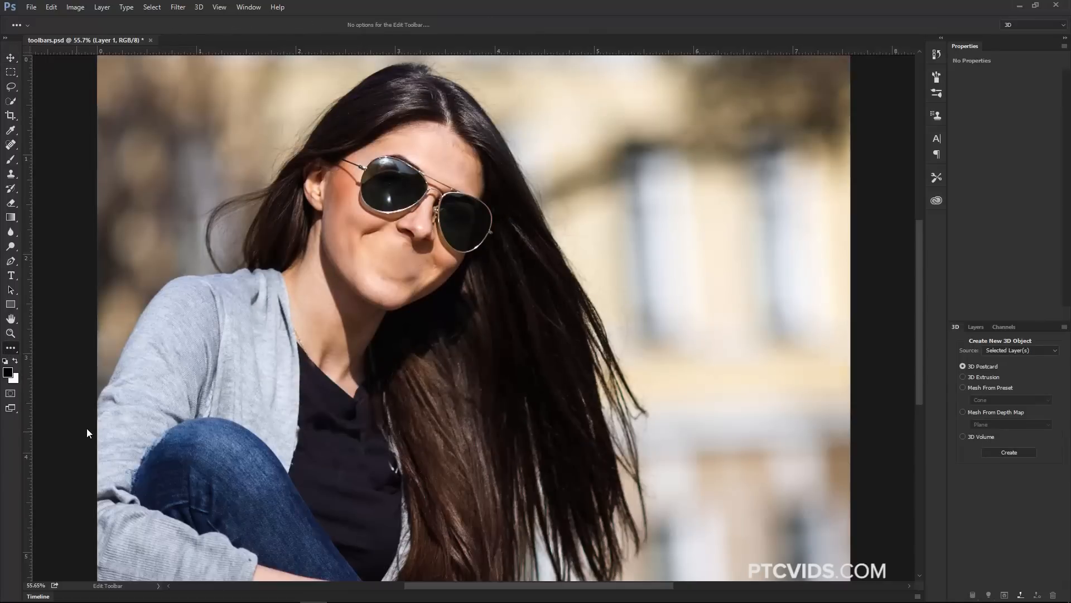
Step: Delete the Essentials workspace and verify it is gone from the workspace list
left_click(1017, 23)
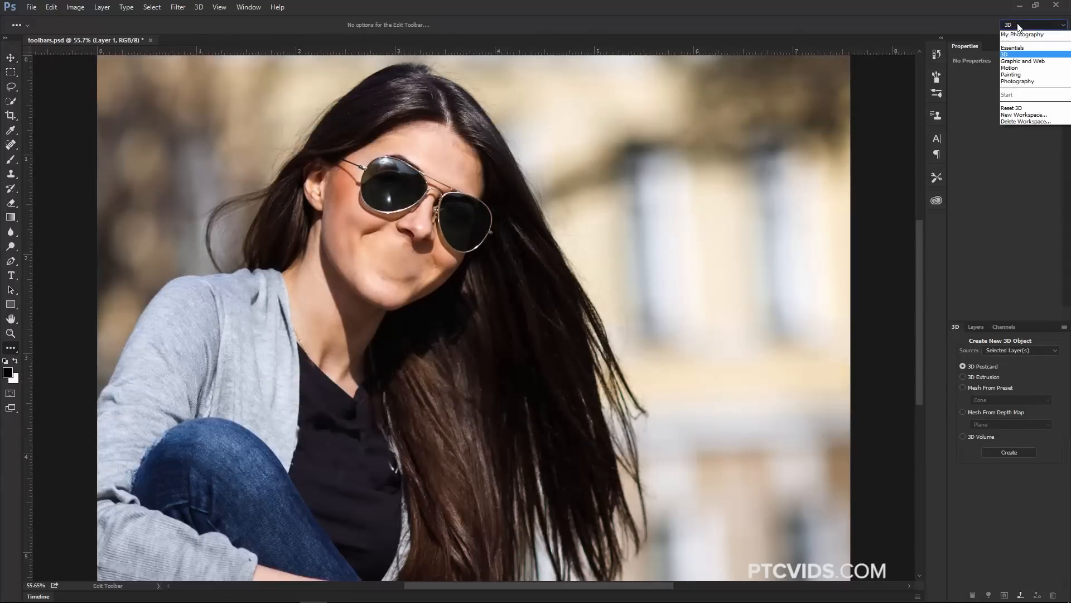
left_click(1033, 122)
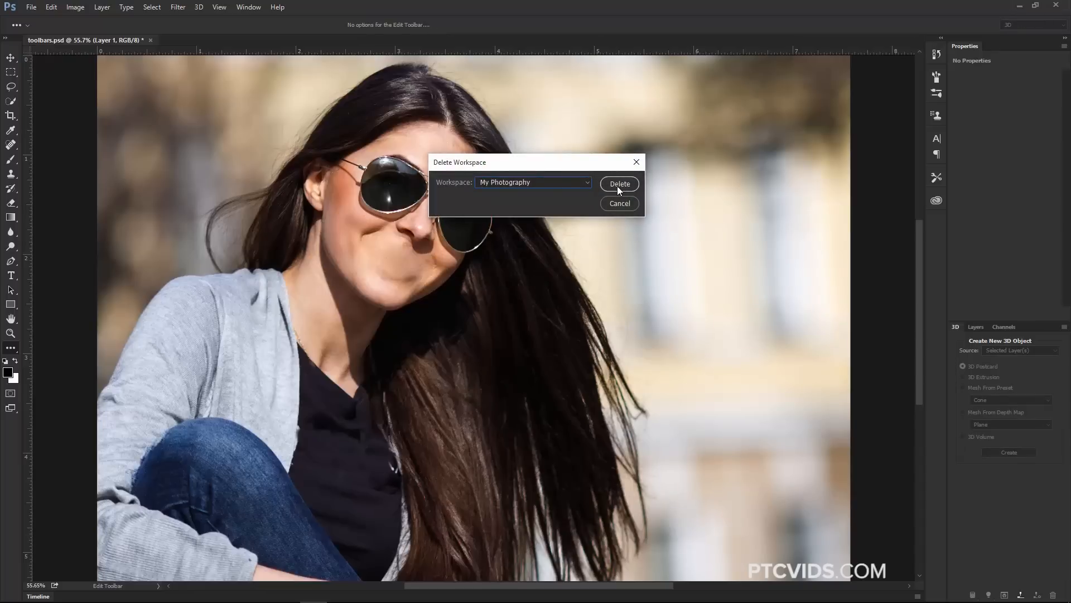
left_click(581, 183)
left_click(503, 201)
left_click(618, 184)
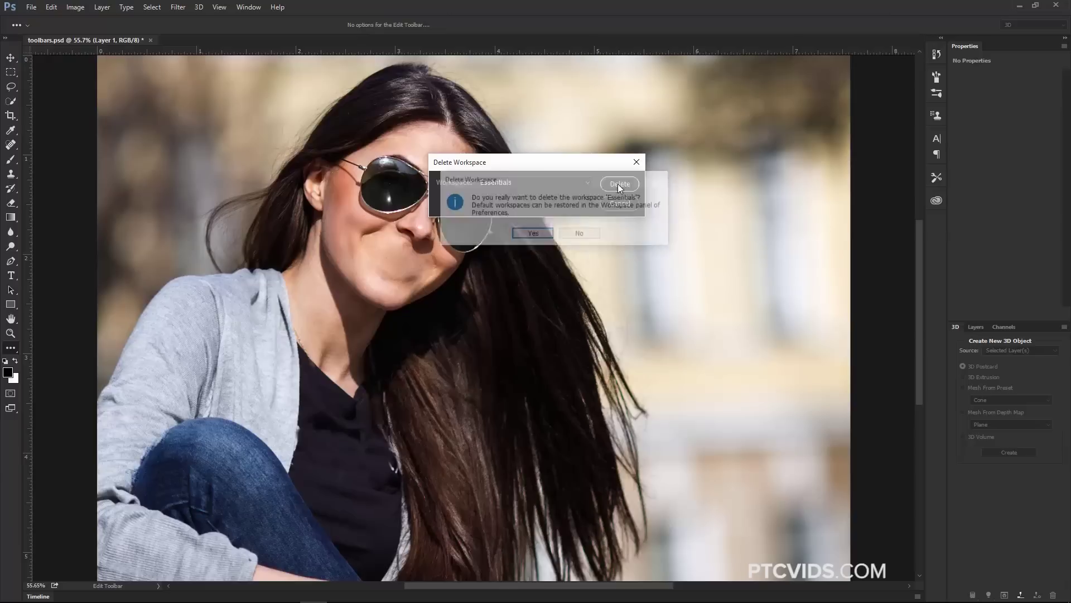
left_click(533, 237)
left_click(1030, 25)
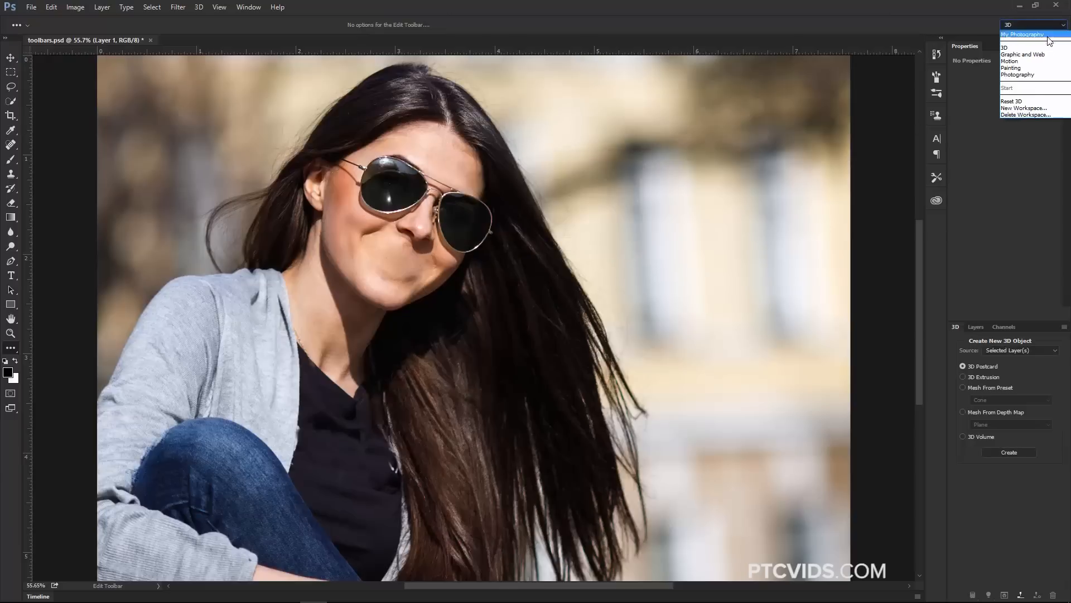
left_click(1021, 173)
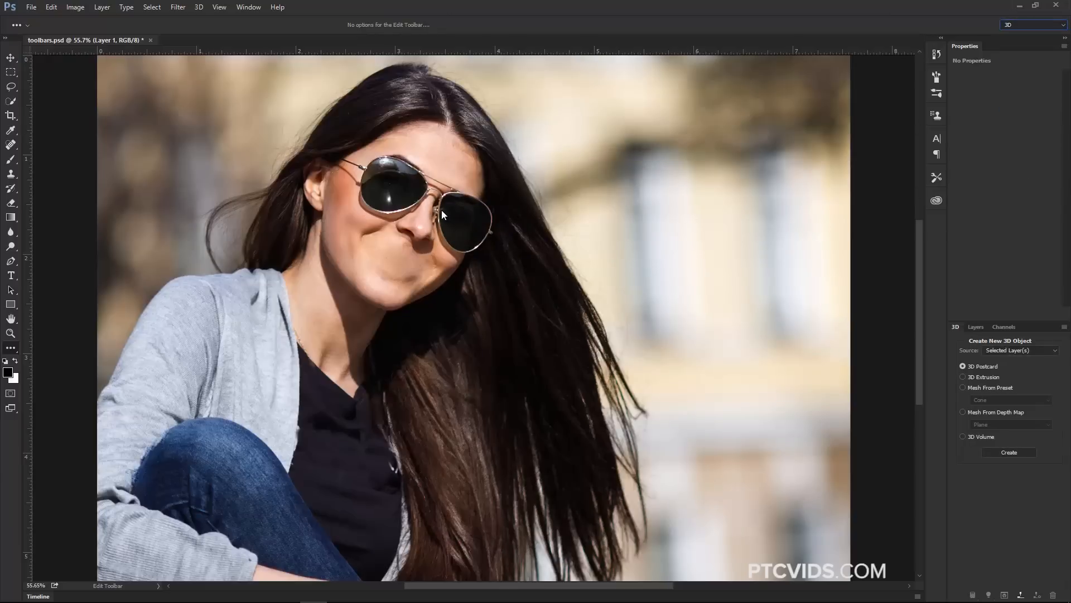
Step: Get to the Workspace page of Preferences after dismissing the general preferences
key("i")
key("ctrl+k")
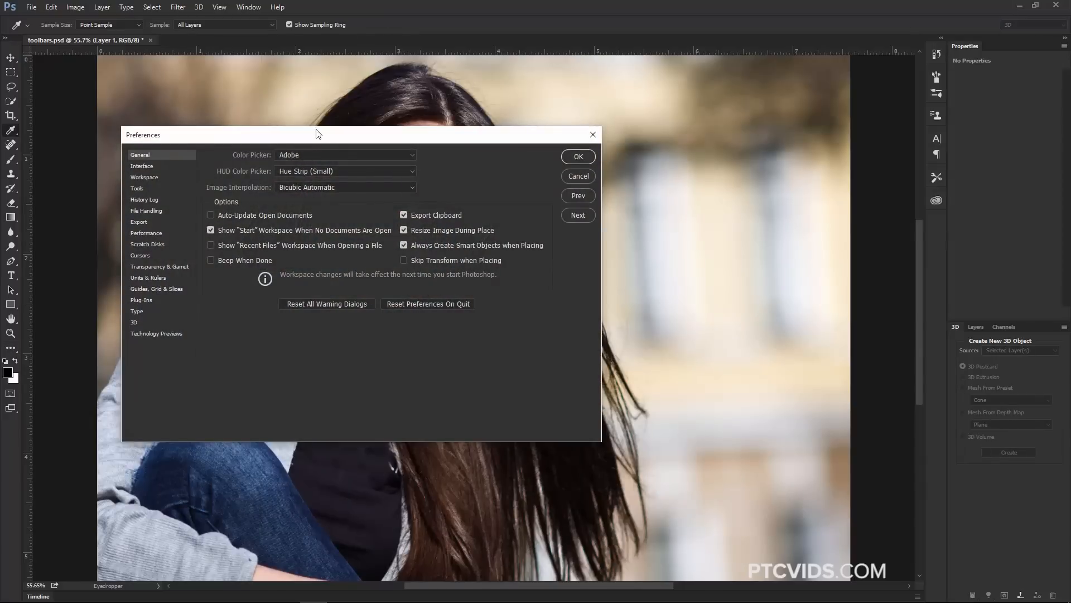
left_click_drag(318, 133, 348, 121)
left_click(608, 131)
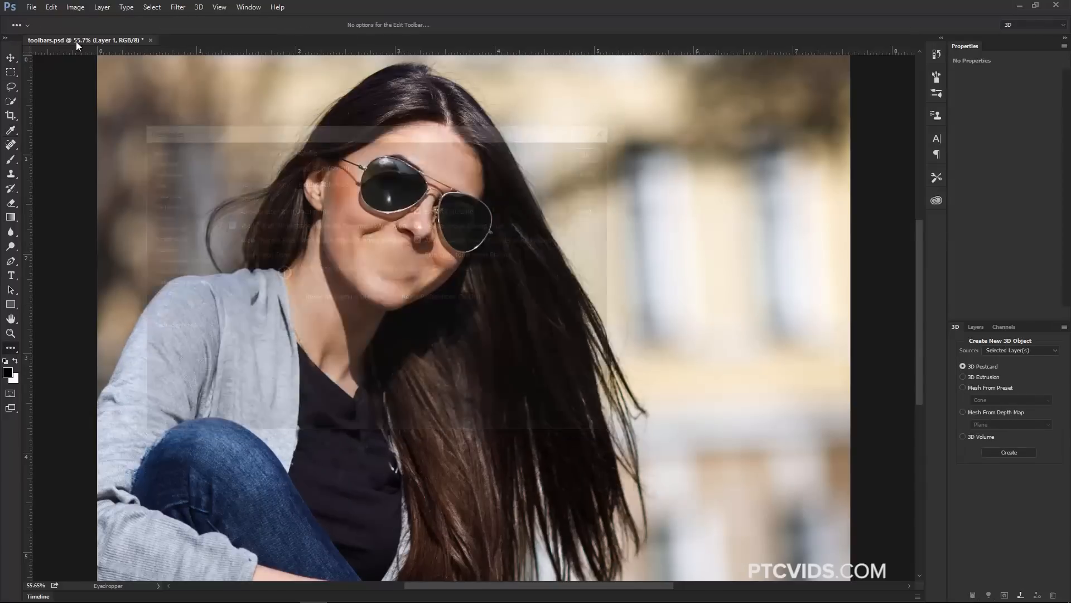
left_click(52, 7)
mouse_move(117, 431)
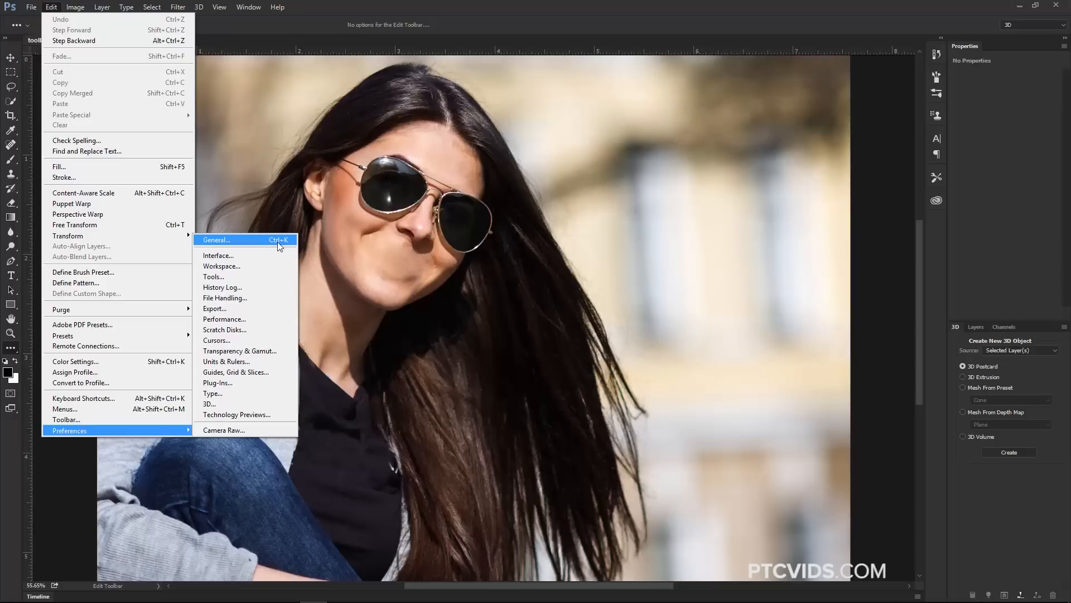
left_click(242, 265)
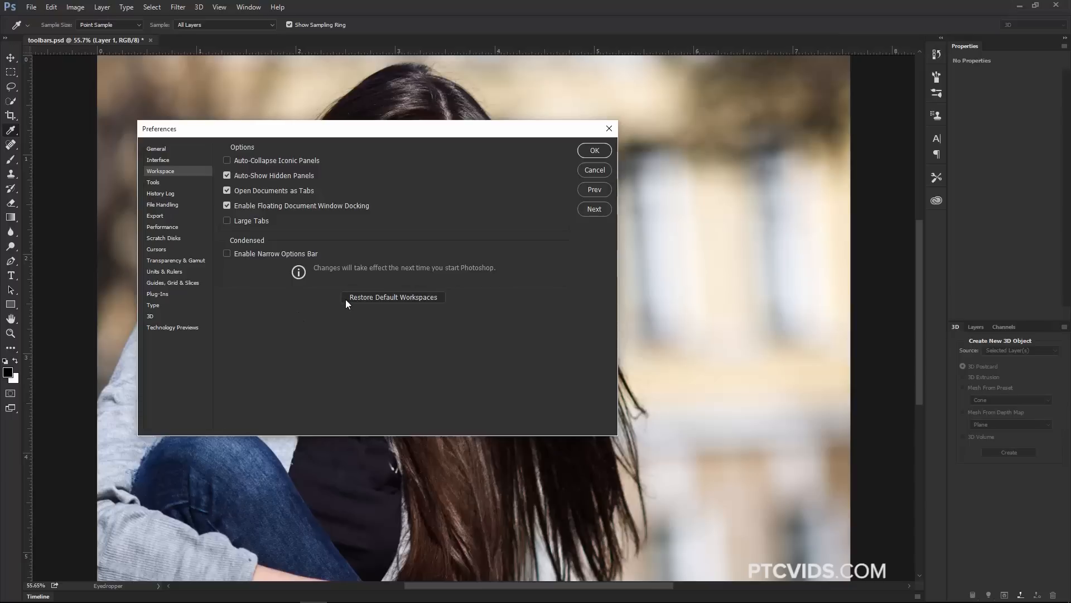
Step: Restore Default Workspaces, accept Preferences, and check Essentials is listed again
left_click(420, 300)
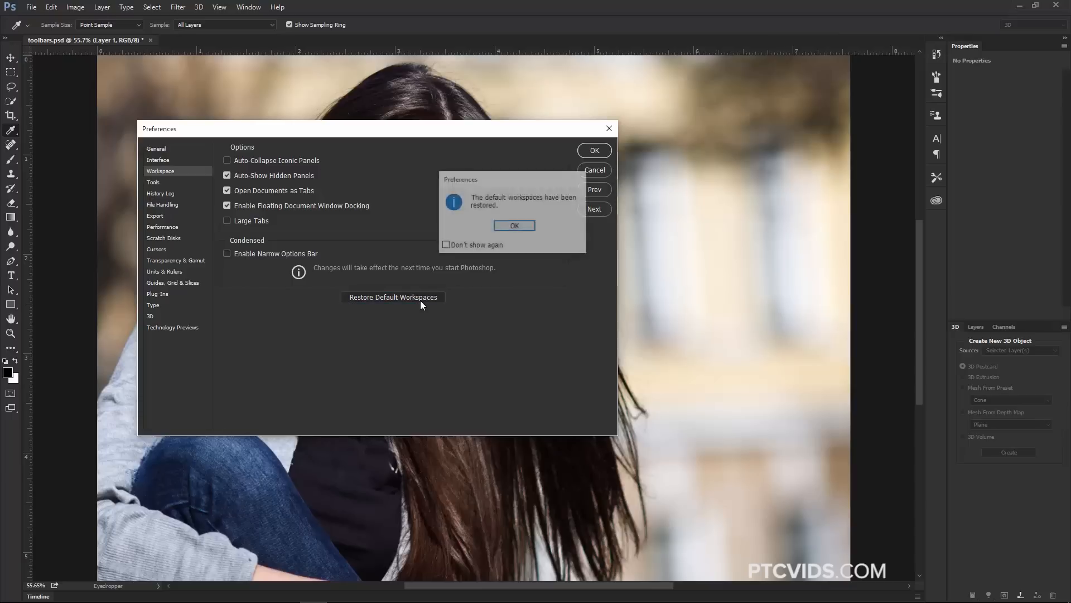
left_click(515, 226)
left_click(594, 150)
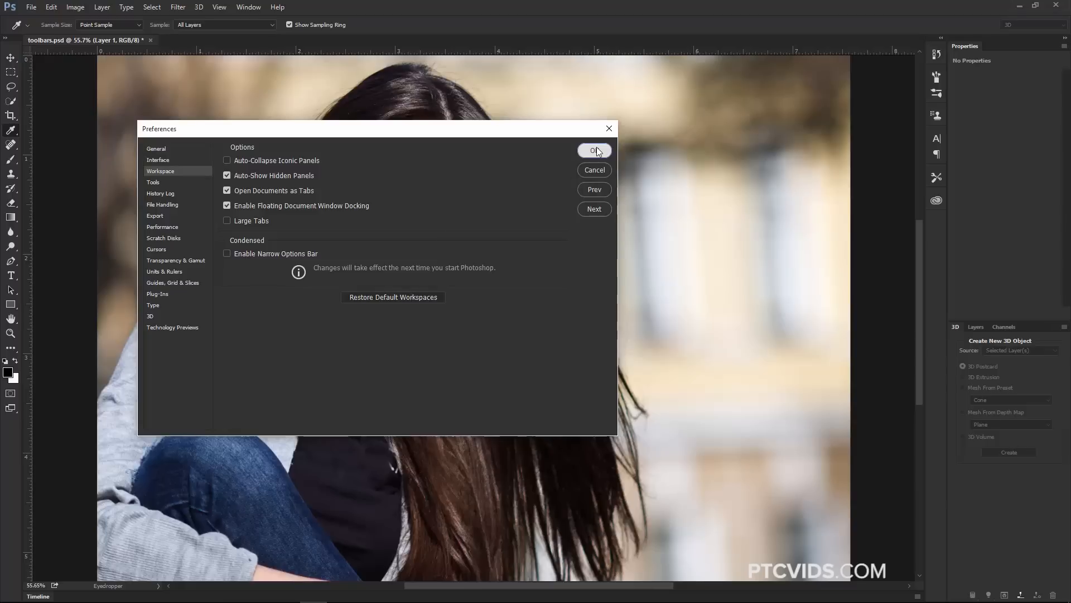
left_click(1030, 24)
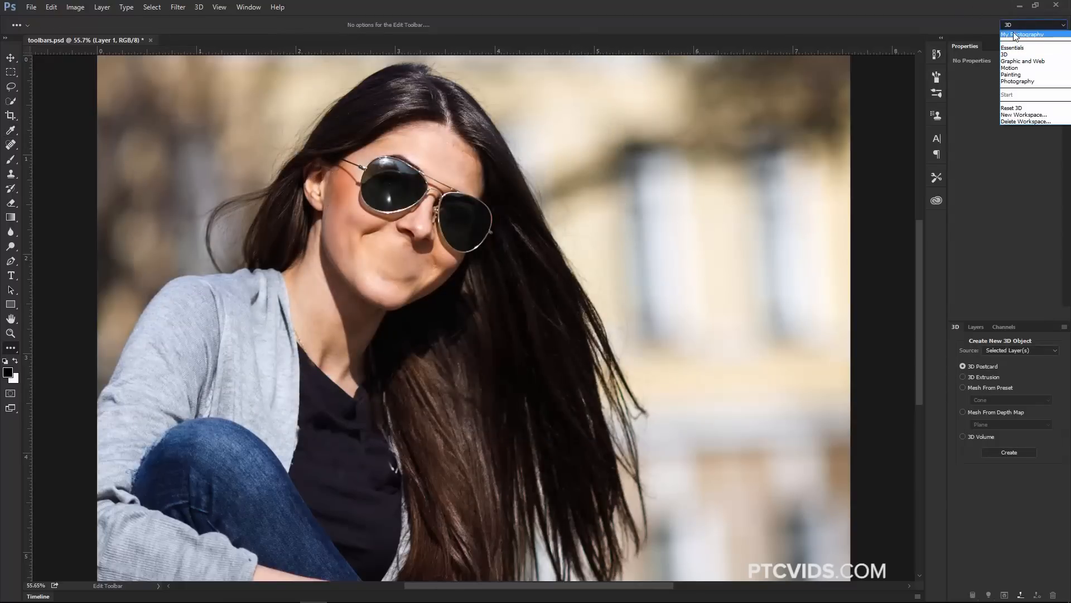
Step: Switch to the My Photography workspace from the workspace switcher
left_click(1023, 35)
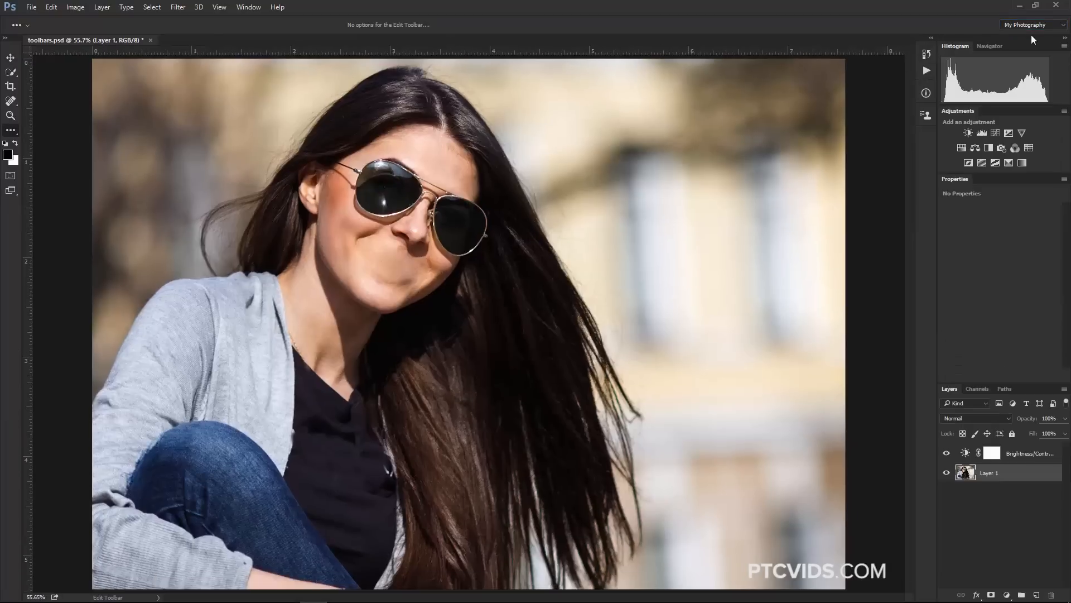